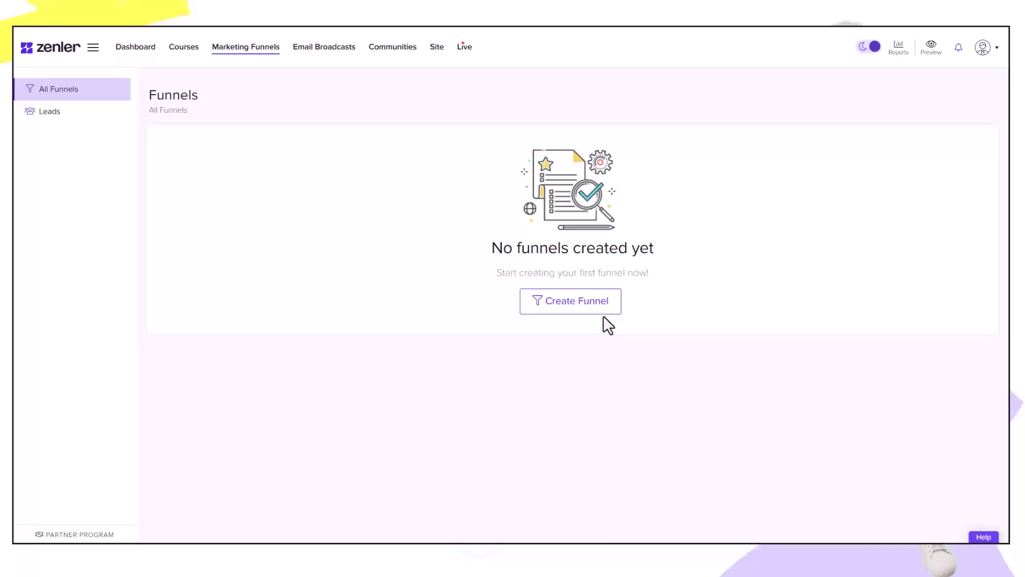
Create a Survey Funnel named 'Your Exercise Routine' with the Classic White theme.
click(580, 304)
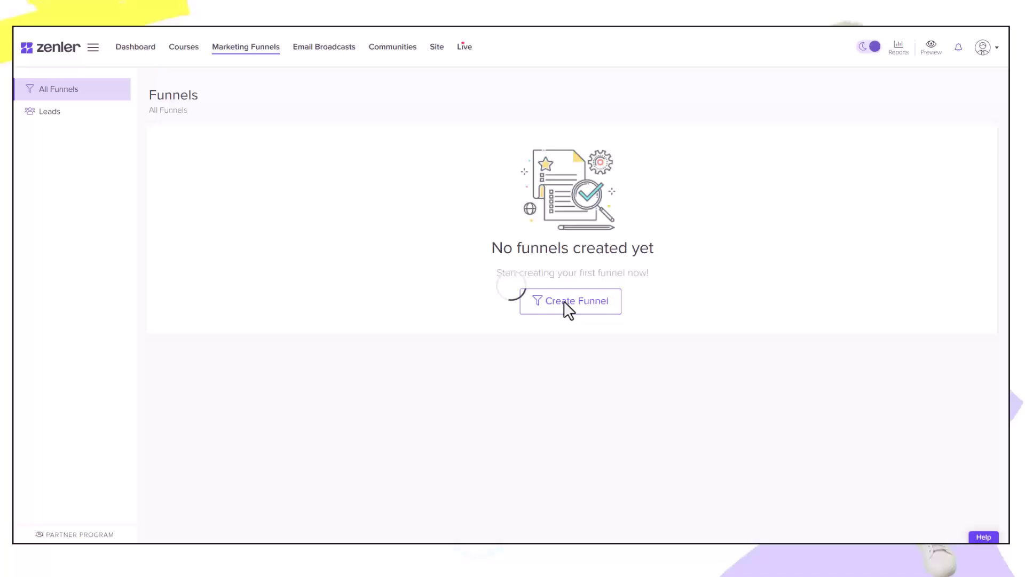
scroll(550, 353, down, 3)
click(904, 452)
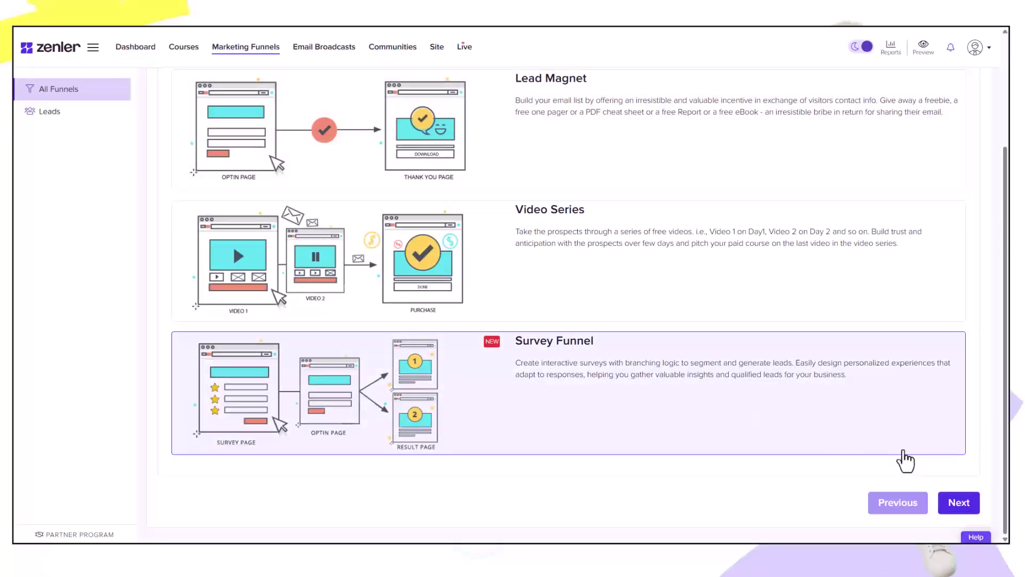
click(956, 505)
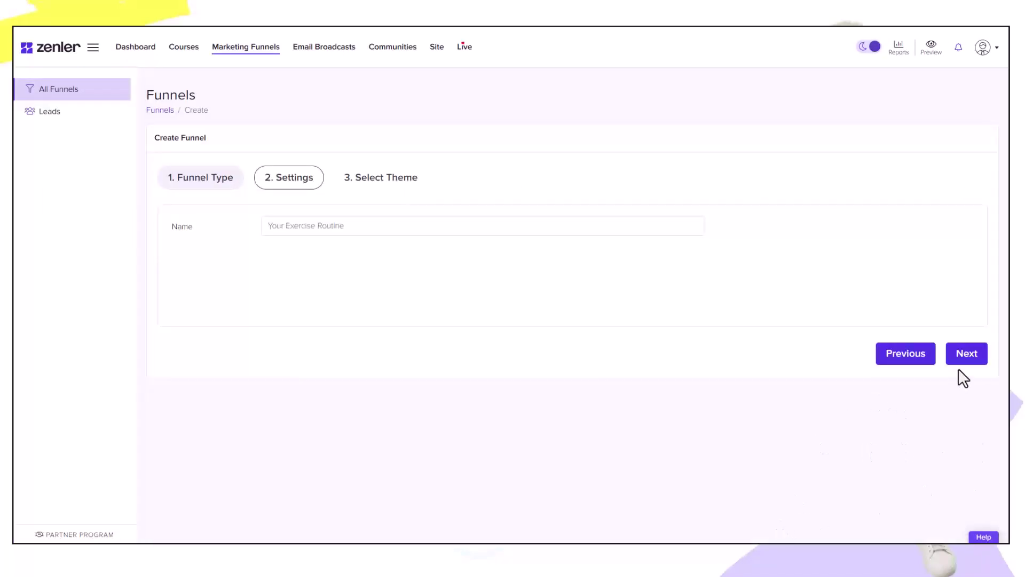
click(964, 354)
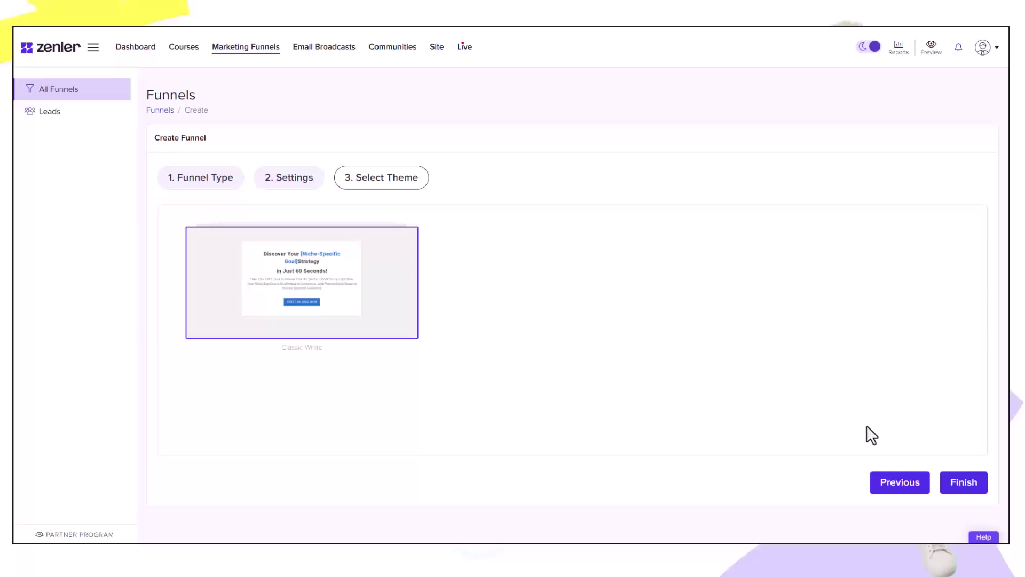
click(964, 486)
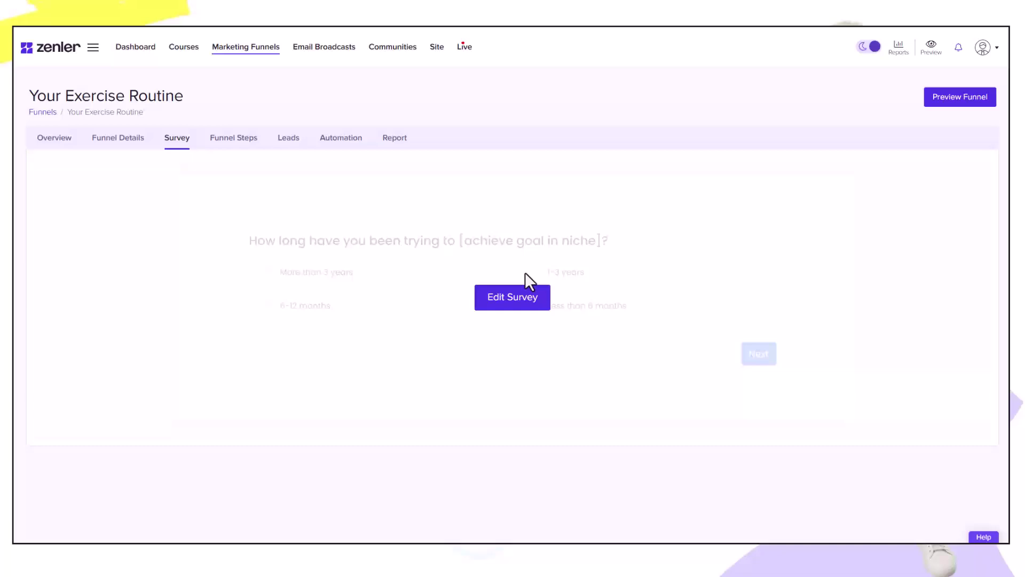
Open the survey for editing and add a True/False question.
click(509, 304)
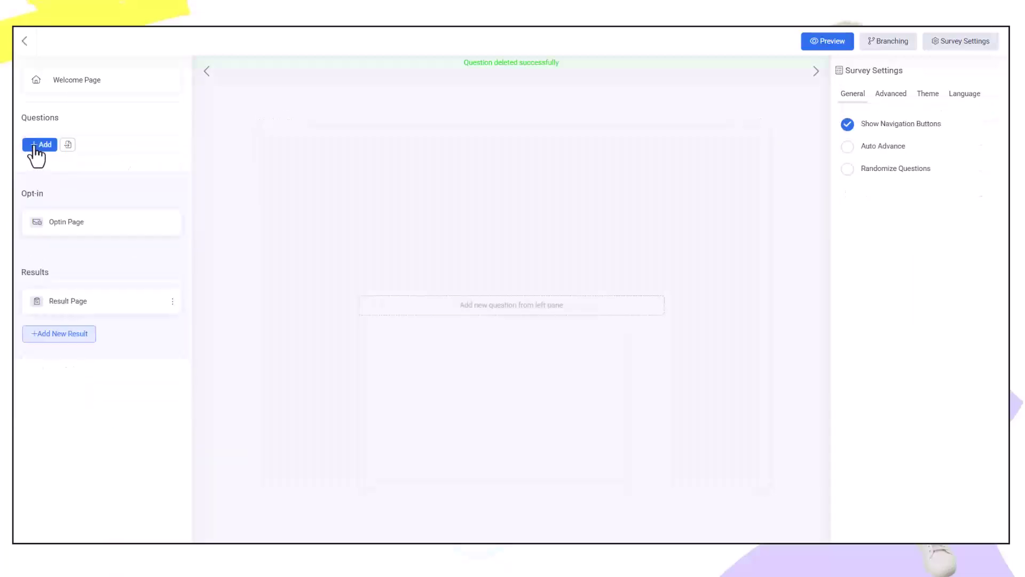
click(35, 146)
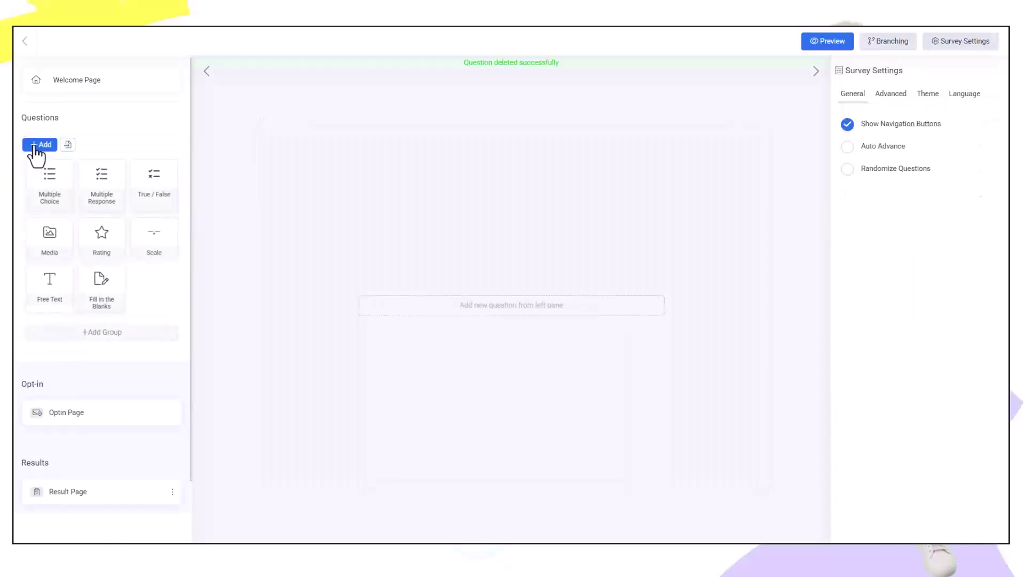
click(155, 187)
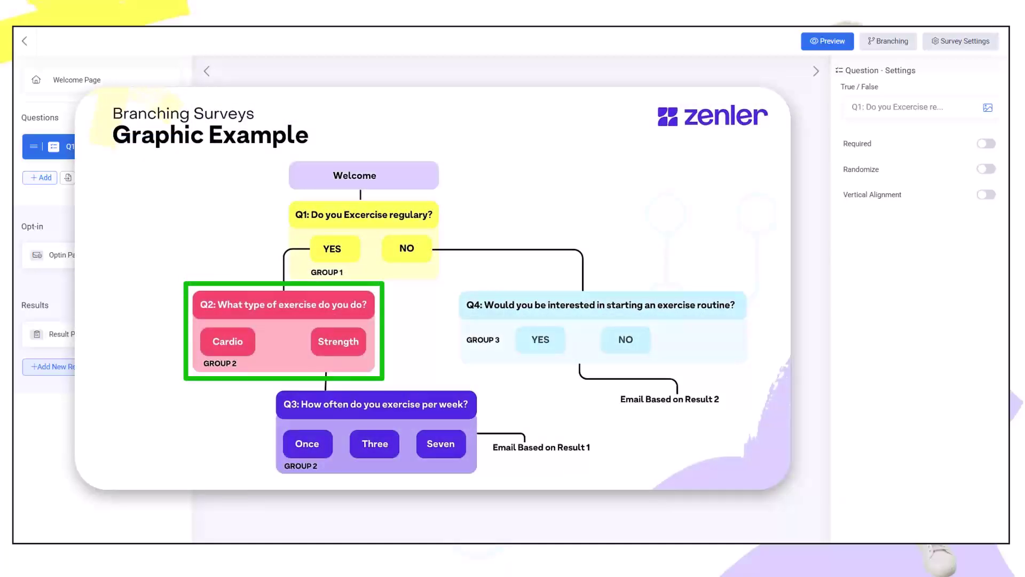
Add a new question group and bring Q1 up in the editor.
click(39, 180)
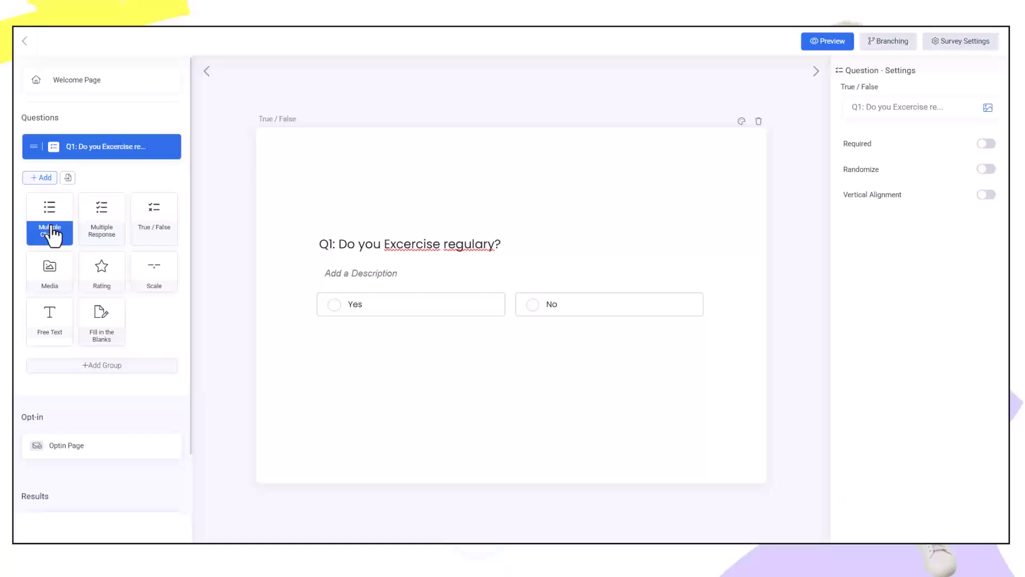
click(158, 364)
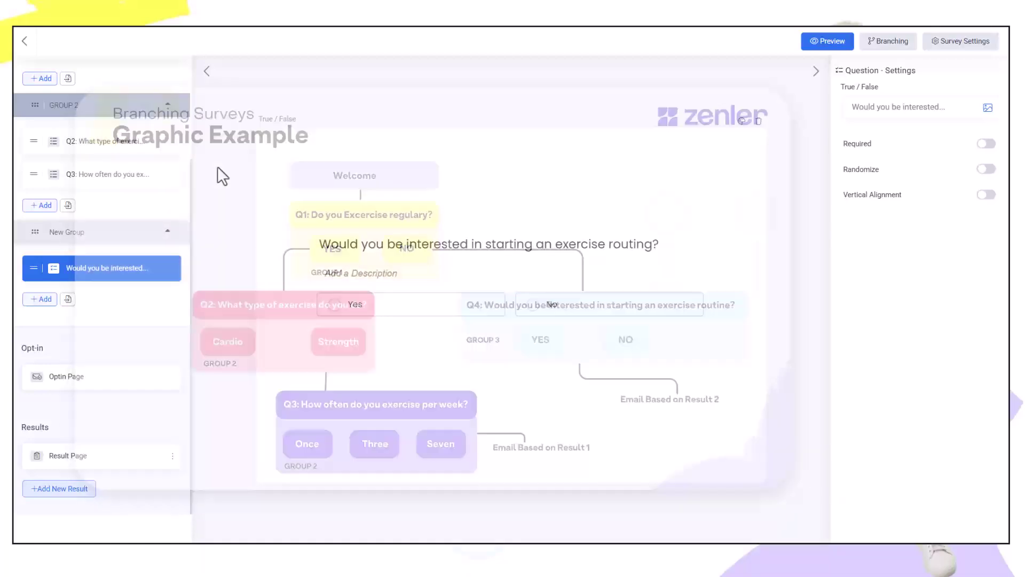
scroll(160, 176, up, 5)
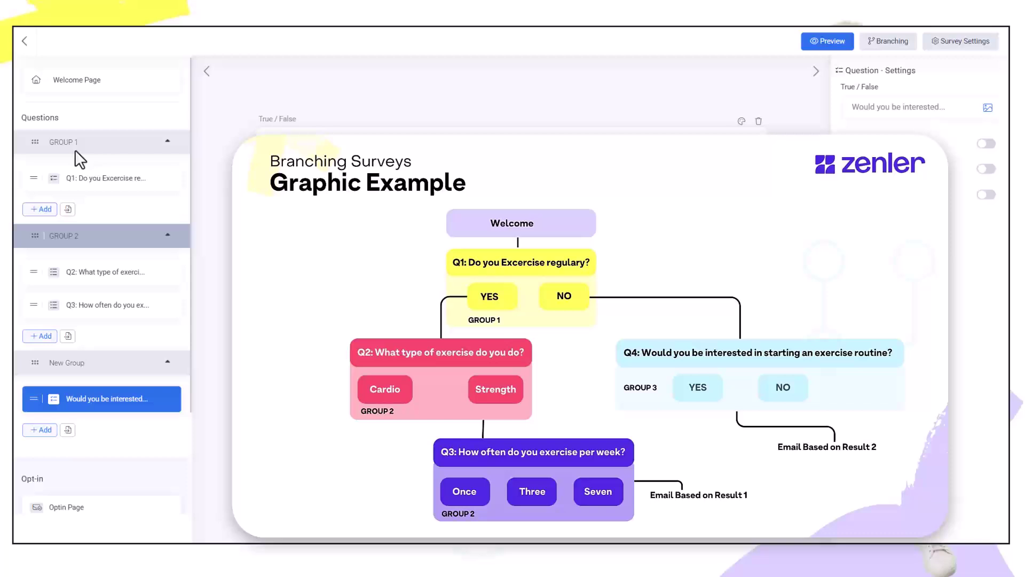
click(85, 180)
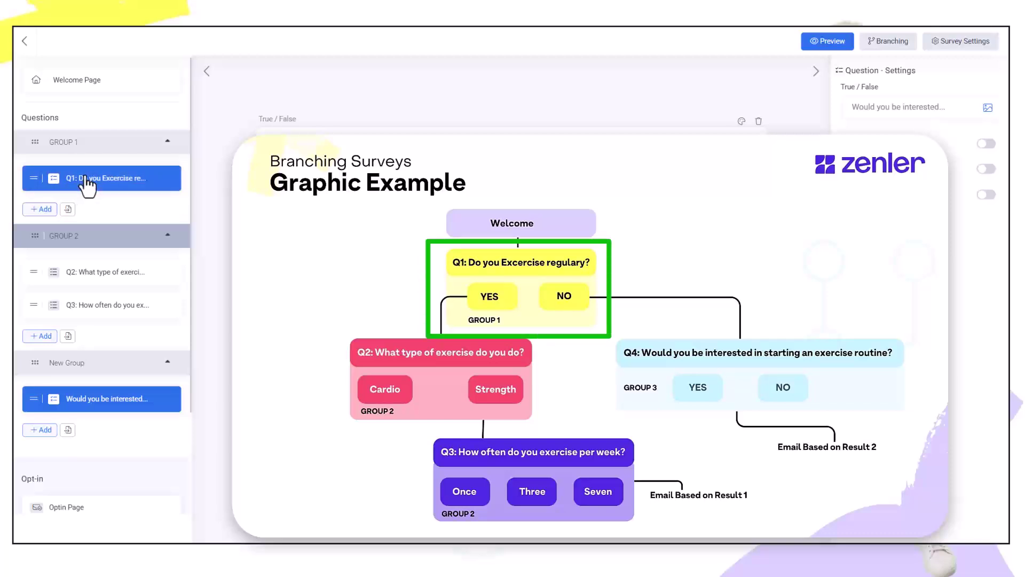
scroll(80, 160, down, 2)
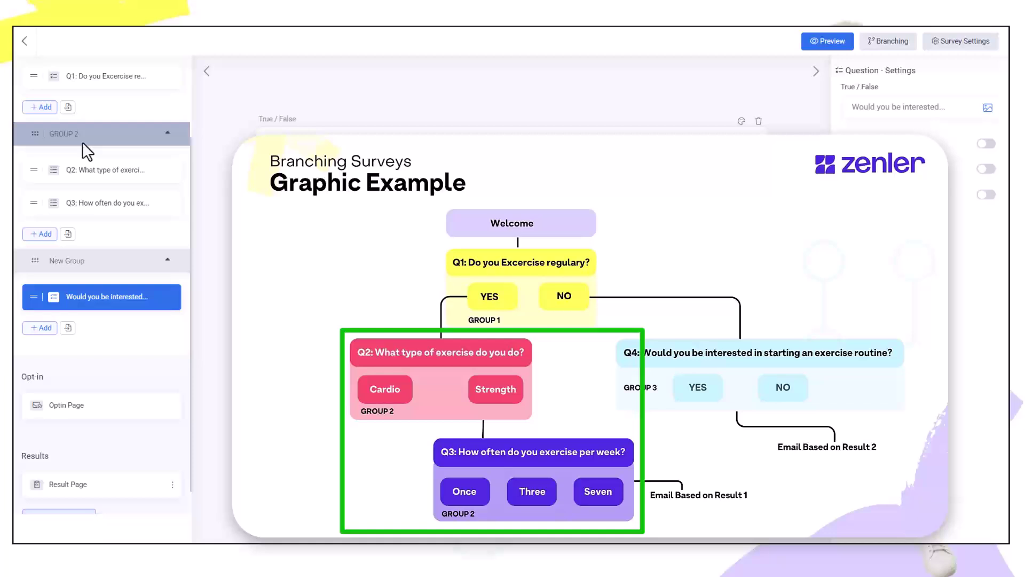
Give the last question a Q4 prefix and request branching for the survey.
click(111, 202)
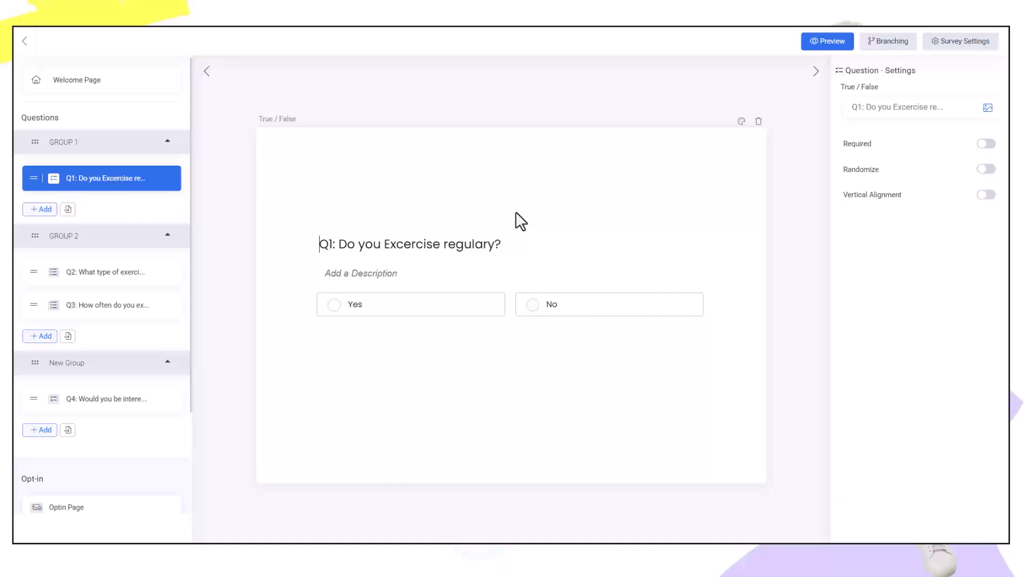
click(882, 46)
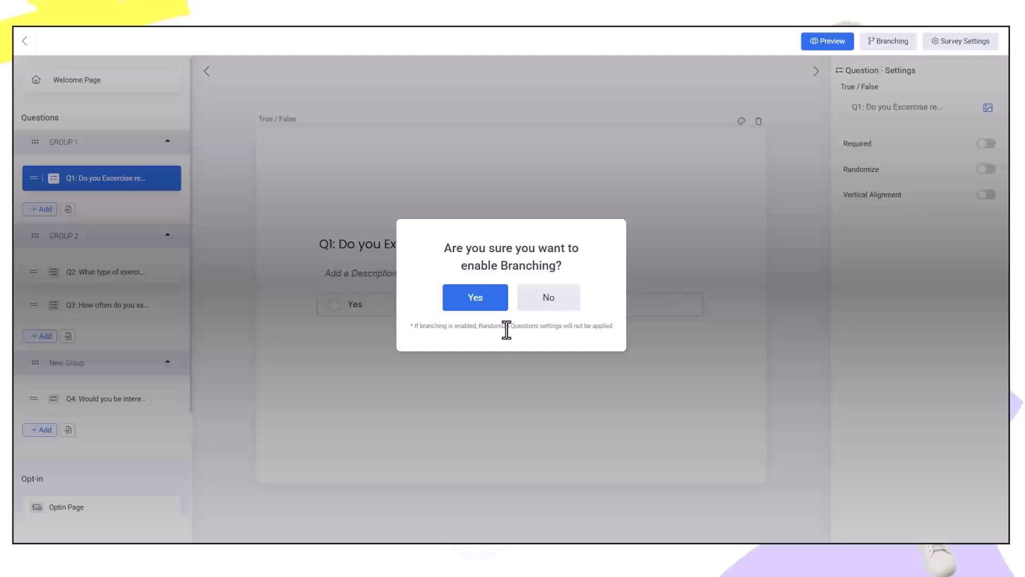
Enable branching, routing Q1's Yes to GROUP 2 > Q2 and No to New Group > Q4.
click(474, 301)
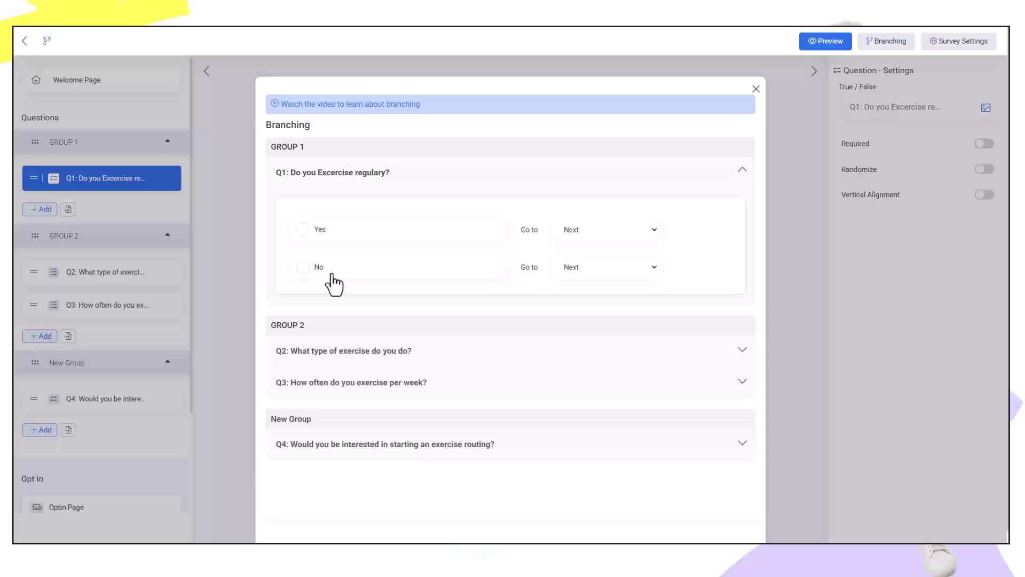
click(653, 230)
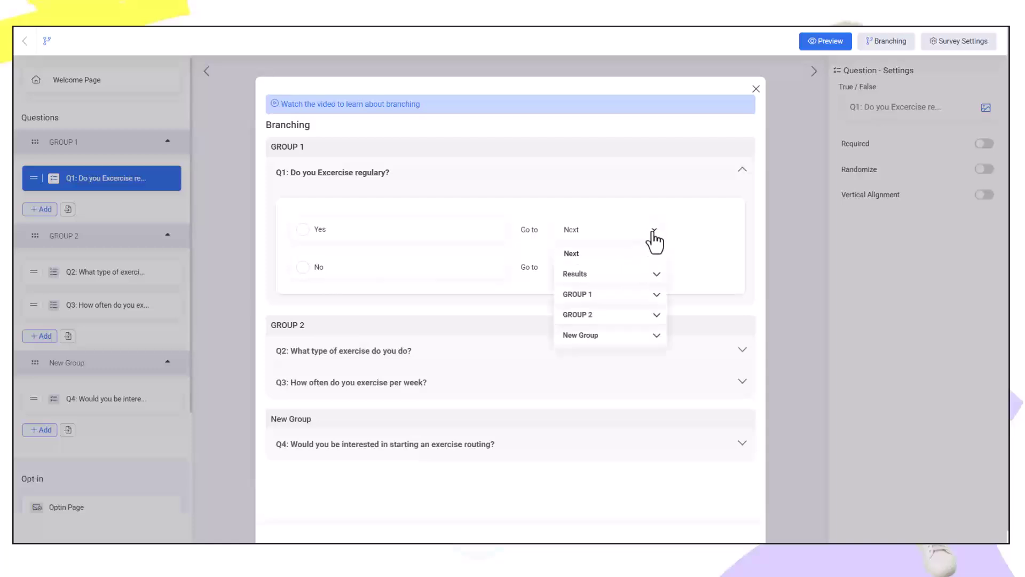
click(656, 315)
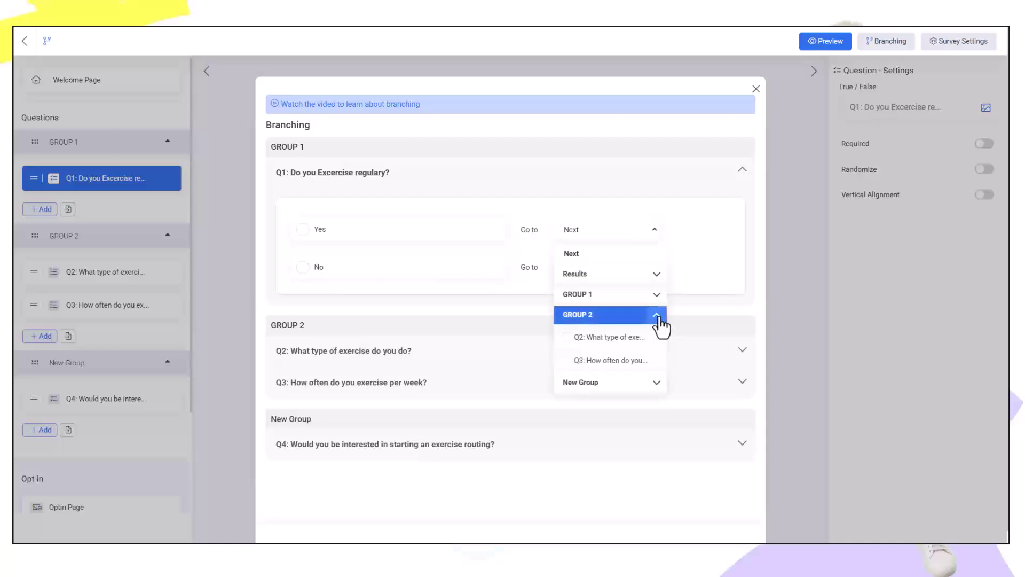
click(629, 342)
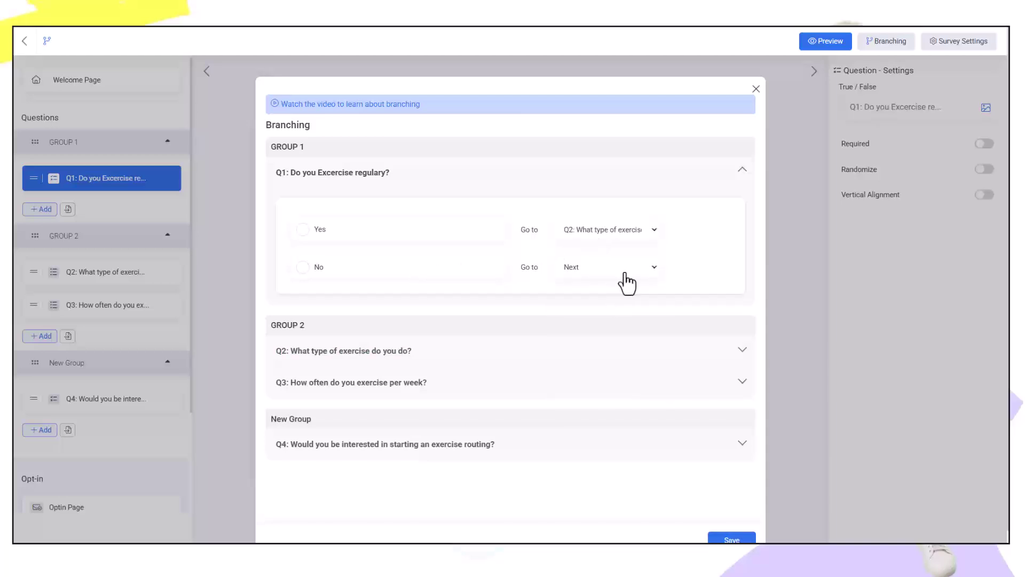
click(653, 268)
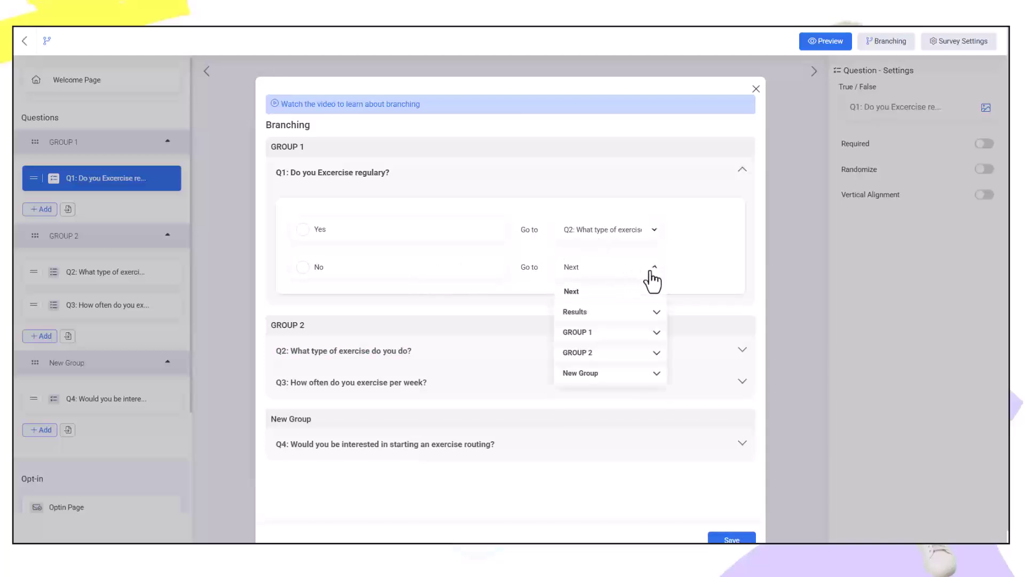
click(657, 374)
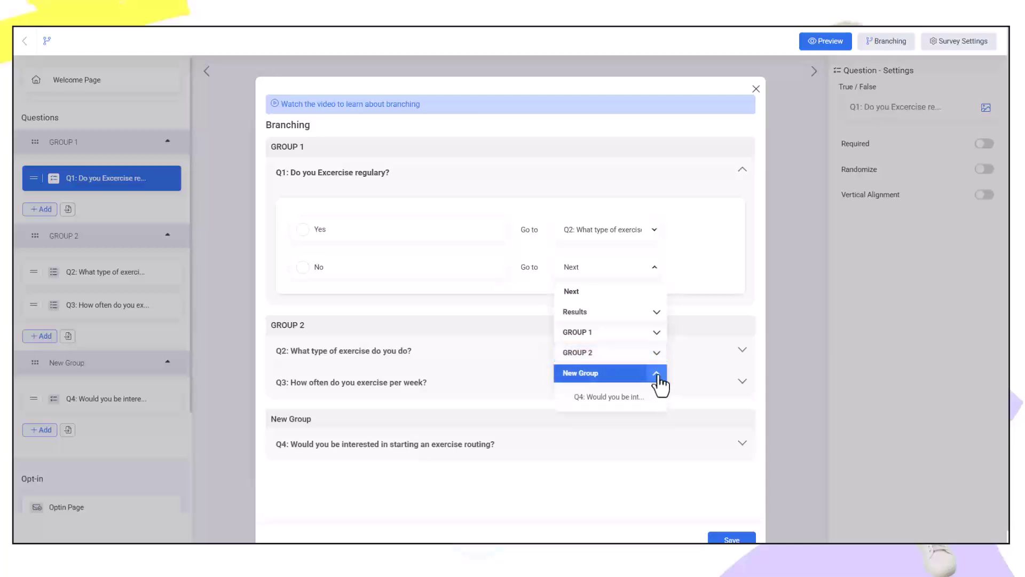
click(608, 398)
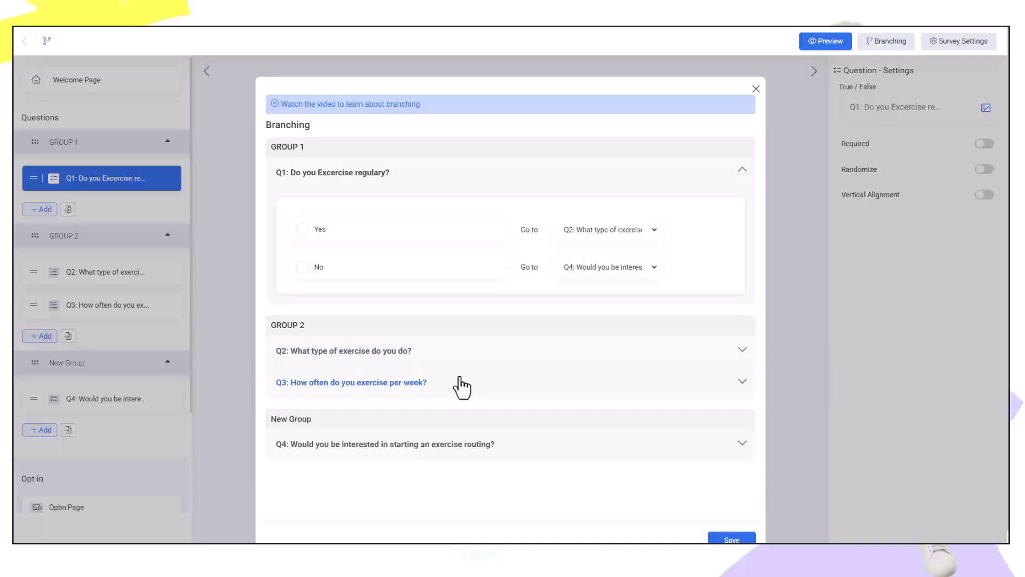
Route Q2's Cardio and Strength answers both to GROUP 2 > Q3.
click(740, 350)
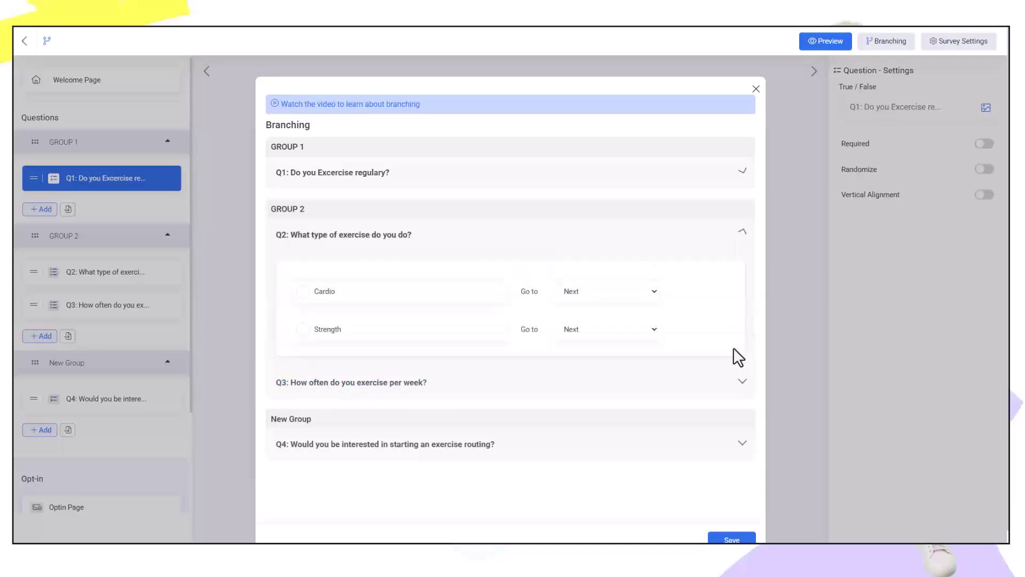
click(655, 291)
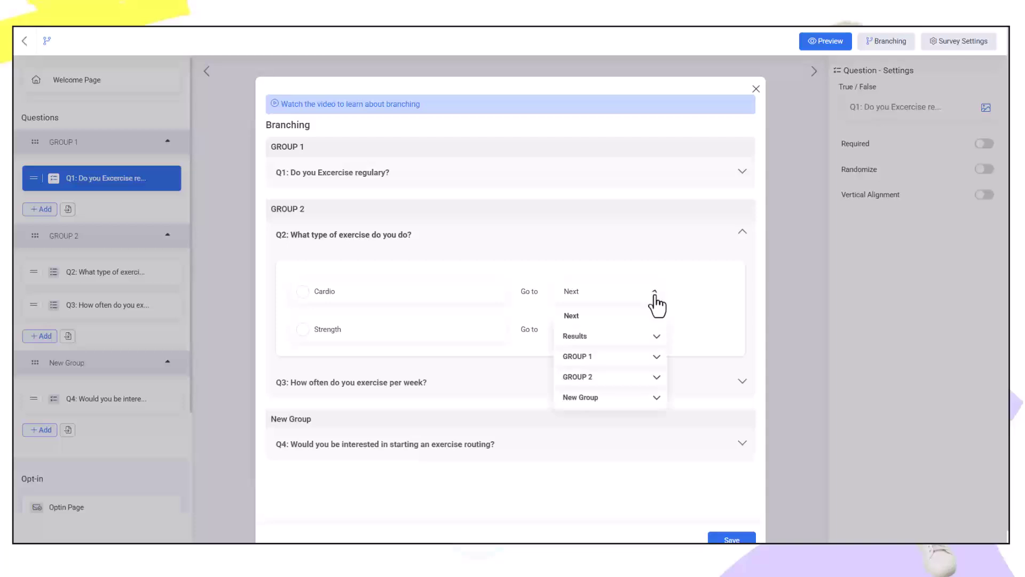
click(656, 376)
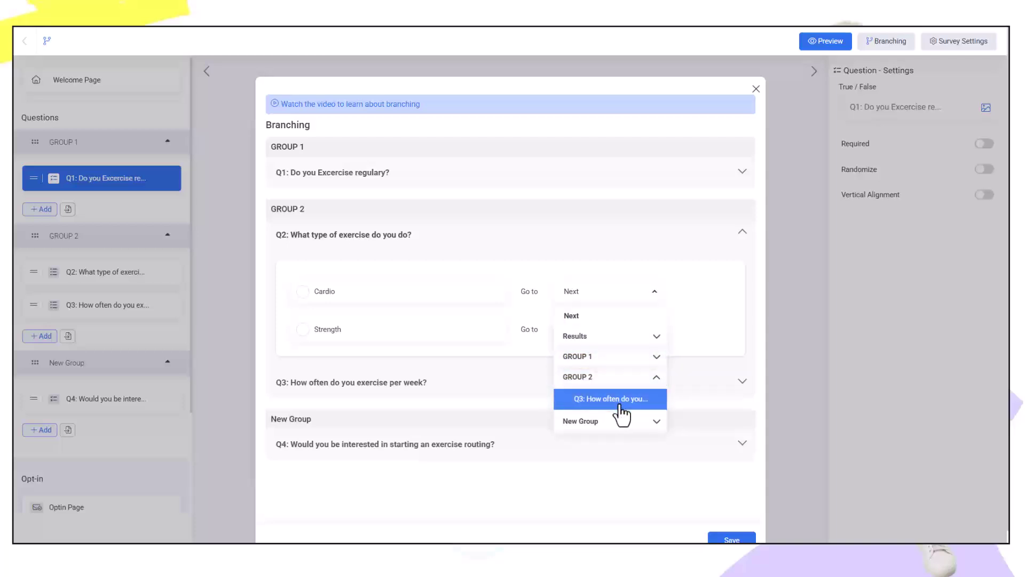
click(619, 404)
click(655, 329)
click(657, 415)
click(614, 436)
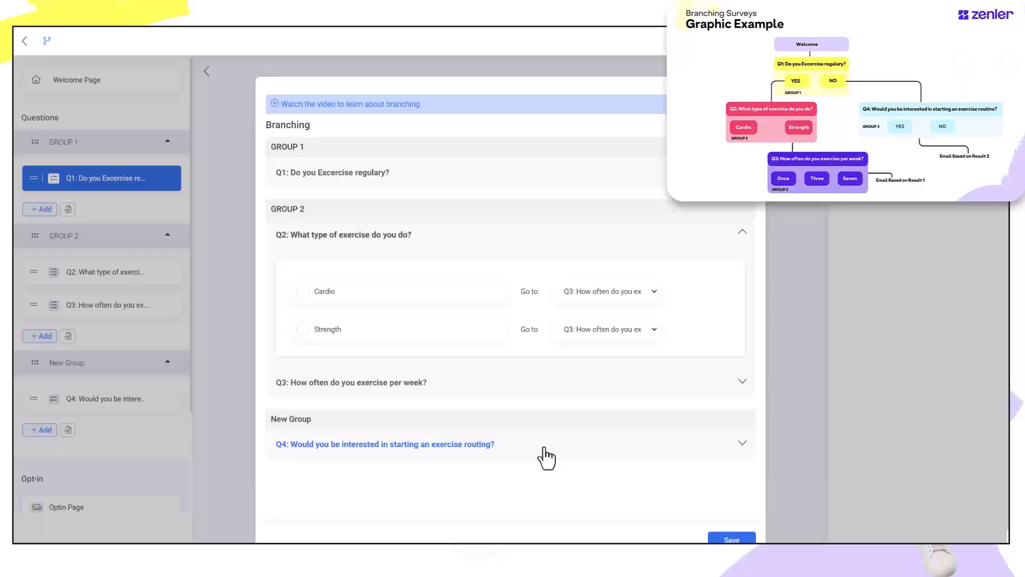
click(756, 90)
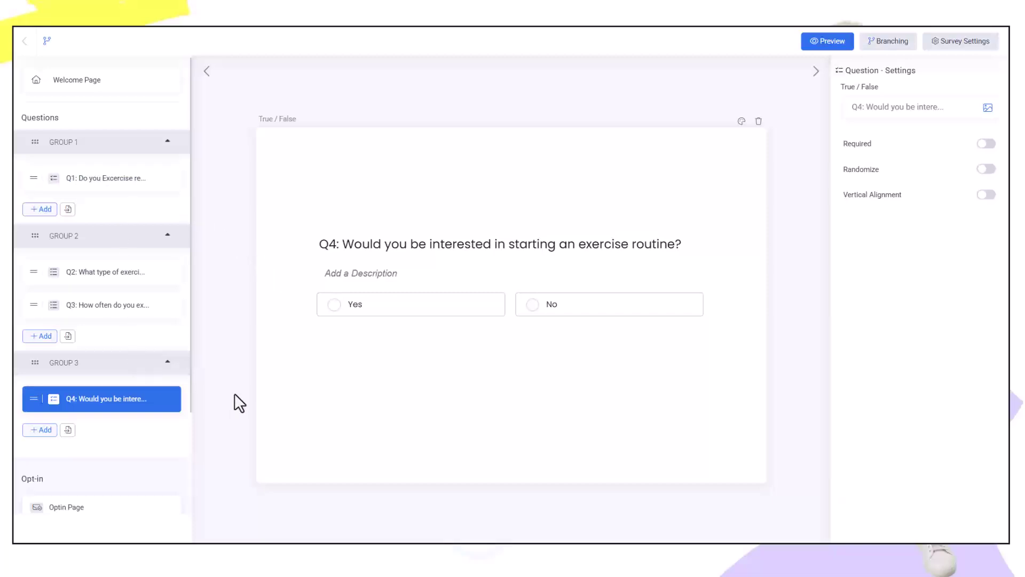
scroll(173, 410, down, 3)
click(63, 381)
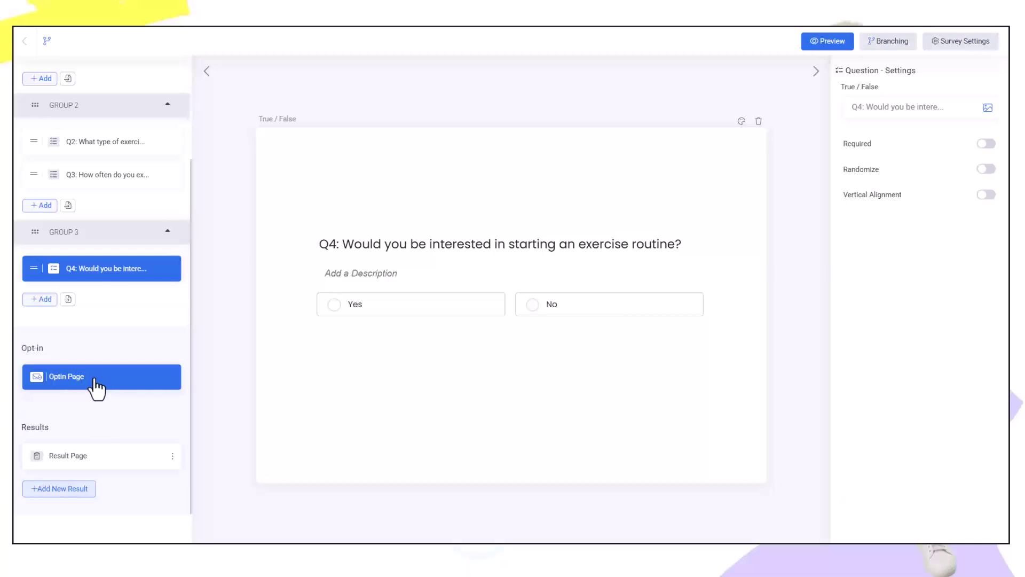
click(73, 469)
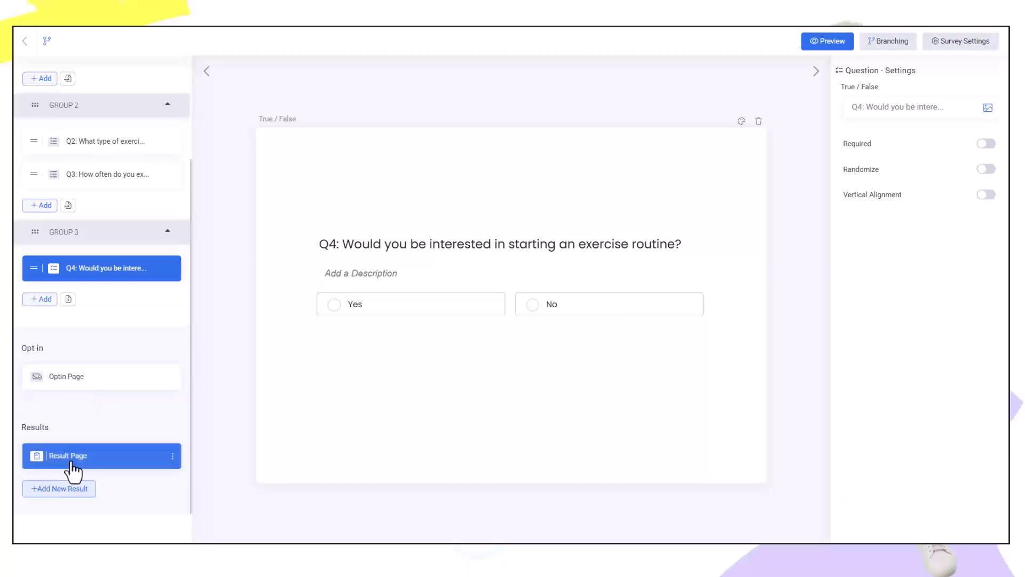
click(107, 457)
click(104, 385)
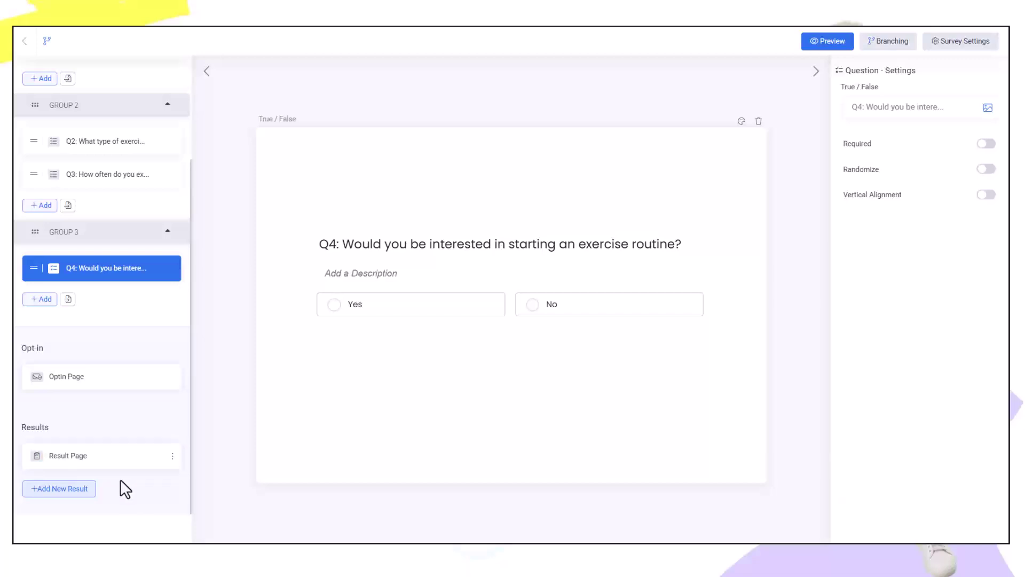
Rename the Result Page result to 'Exercise result', fixing the spelling.
click(171, 457)
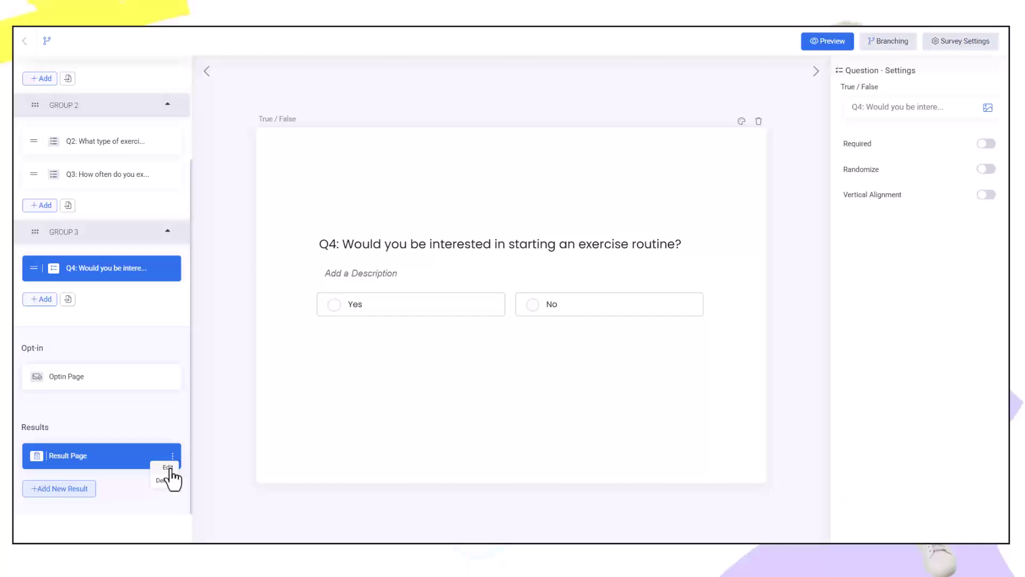
click(169, 468)
drag(489, 183, 407, 190)
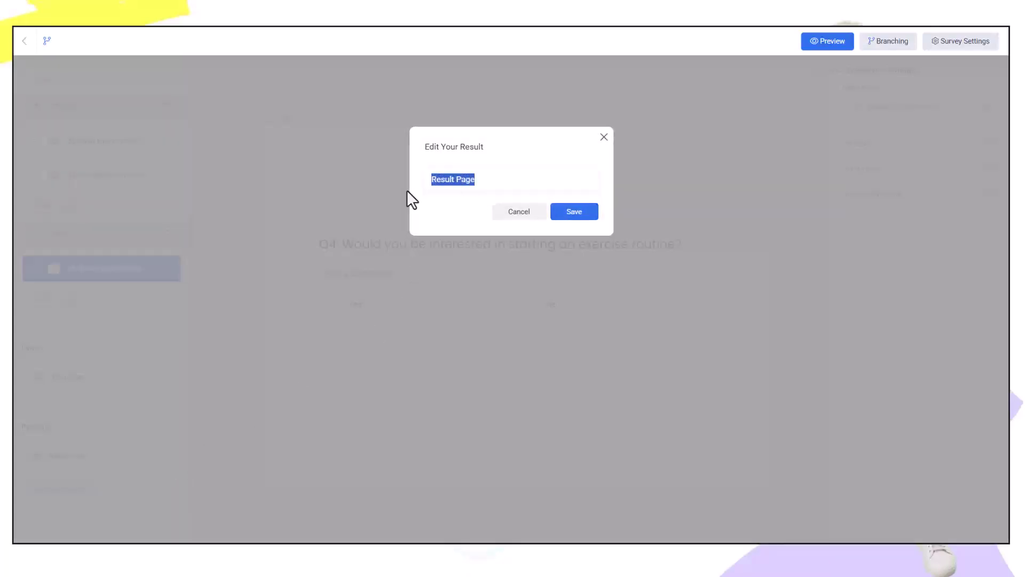
text(Excercise result)
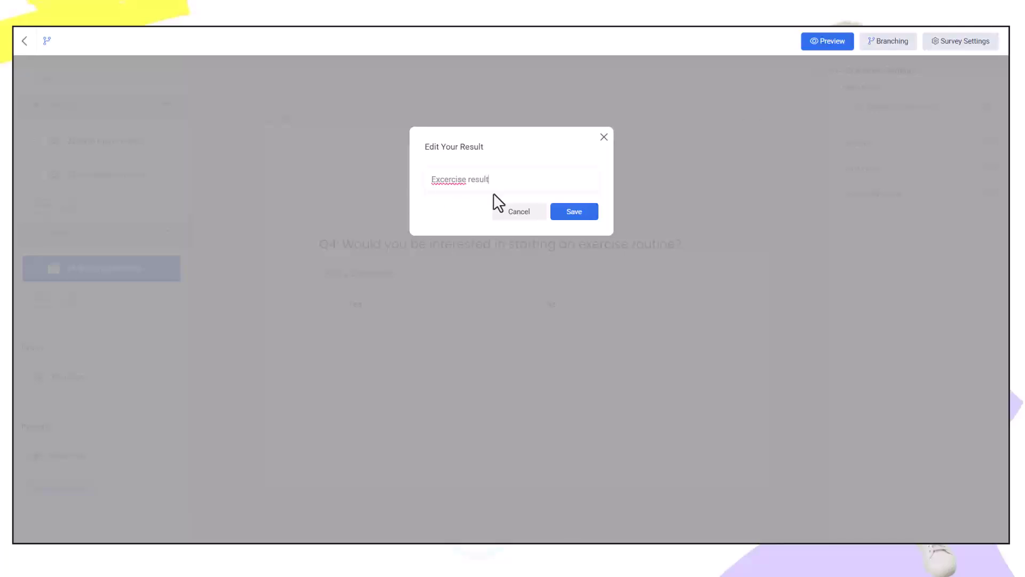
right_click(451, 181)
click(473, 190)
click(574, 212)
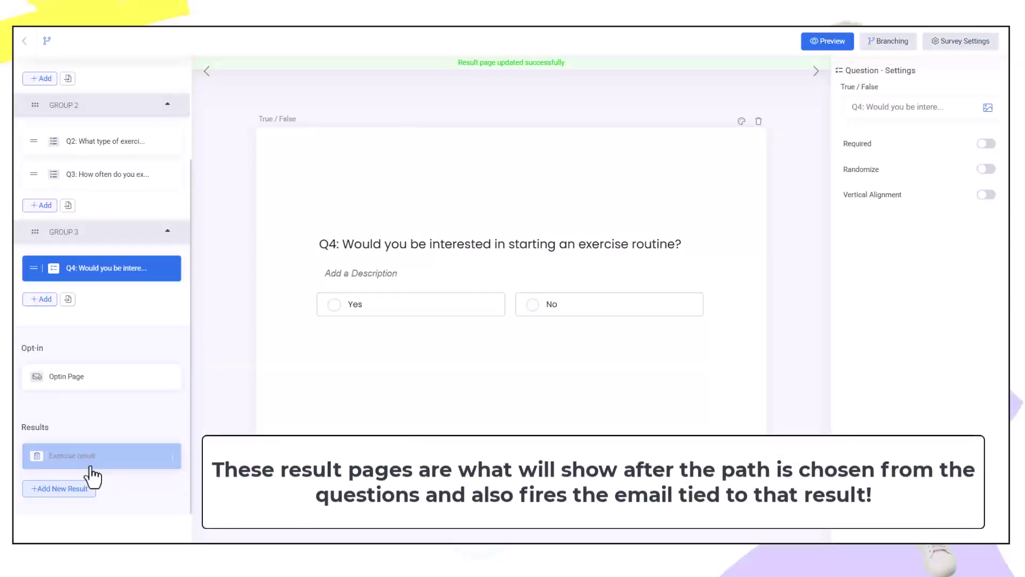
Add a new result page named 'No Exercise result'.
click(59, 489)
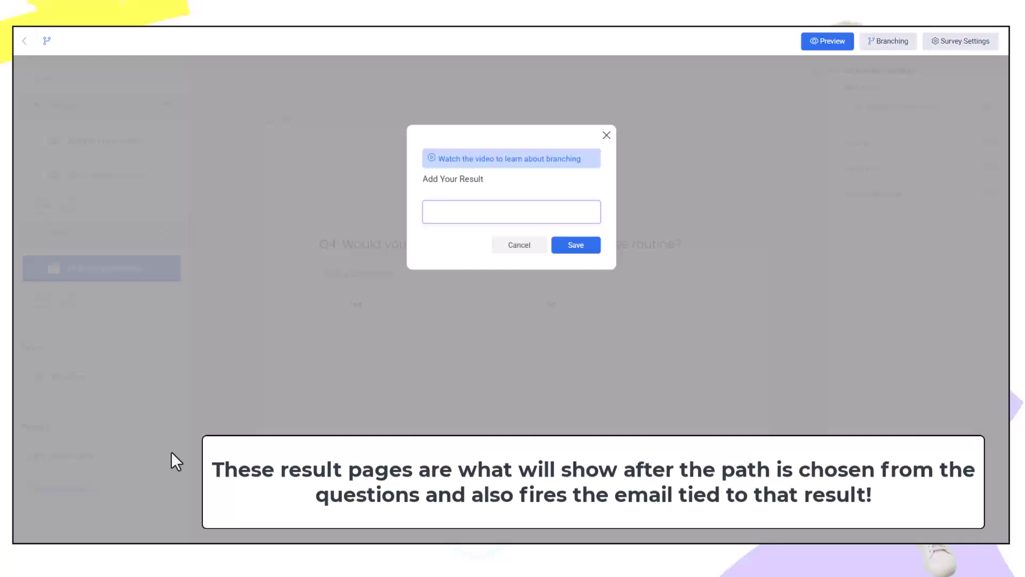
click(451, 213)
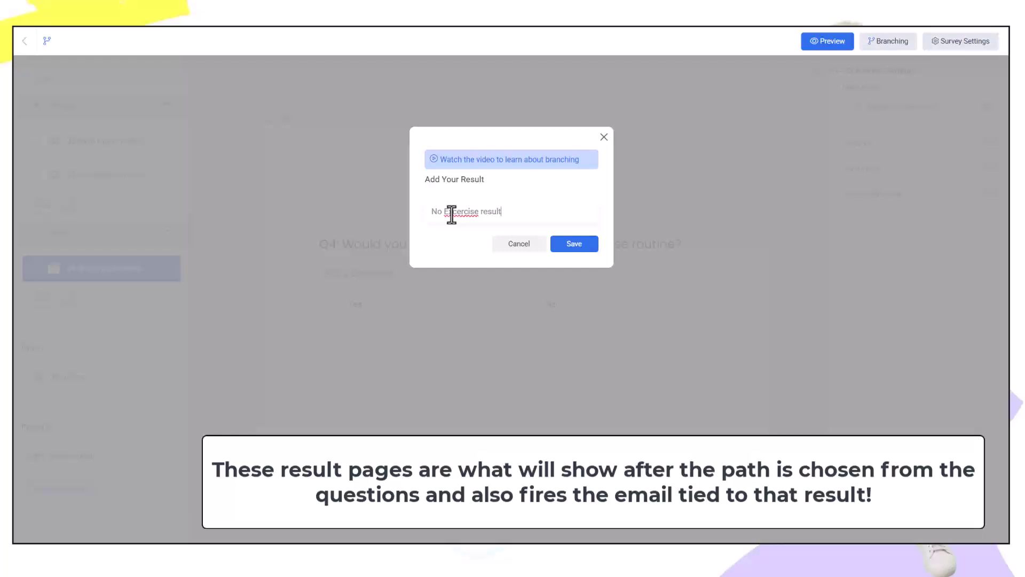
text(No Excercise result)
click(574, 244)
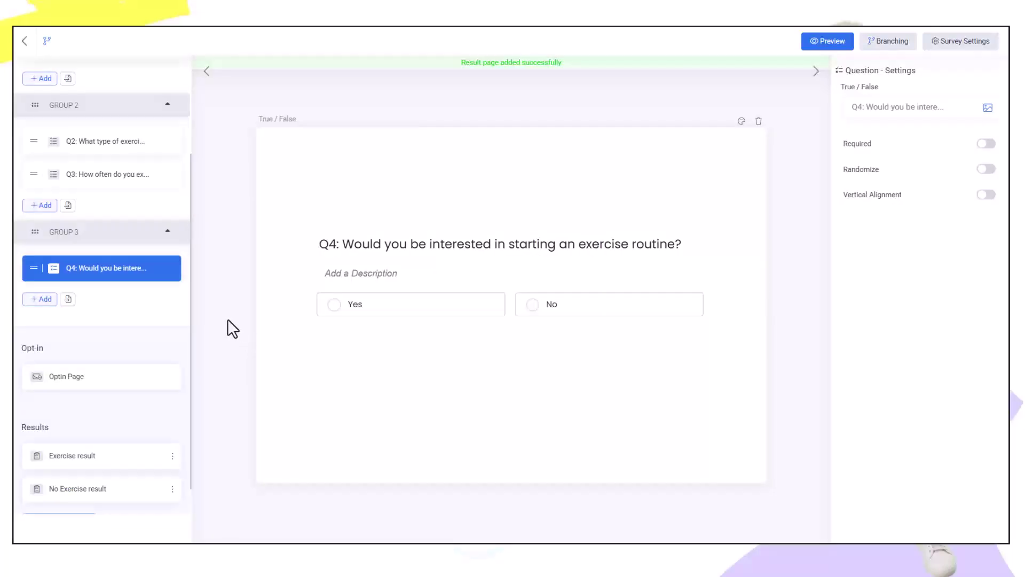
click(114, 470)
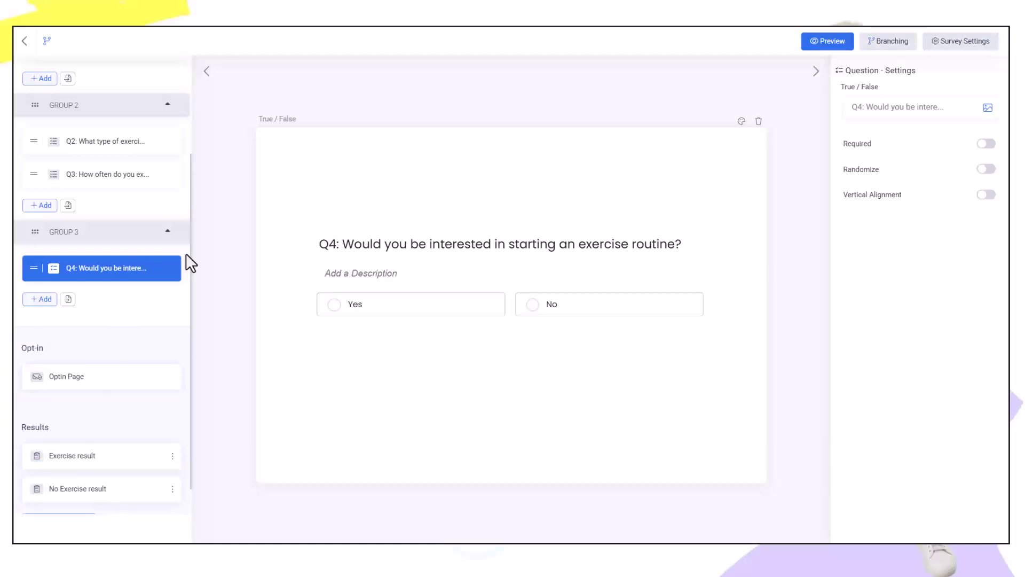
click(123, 174)
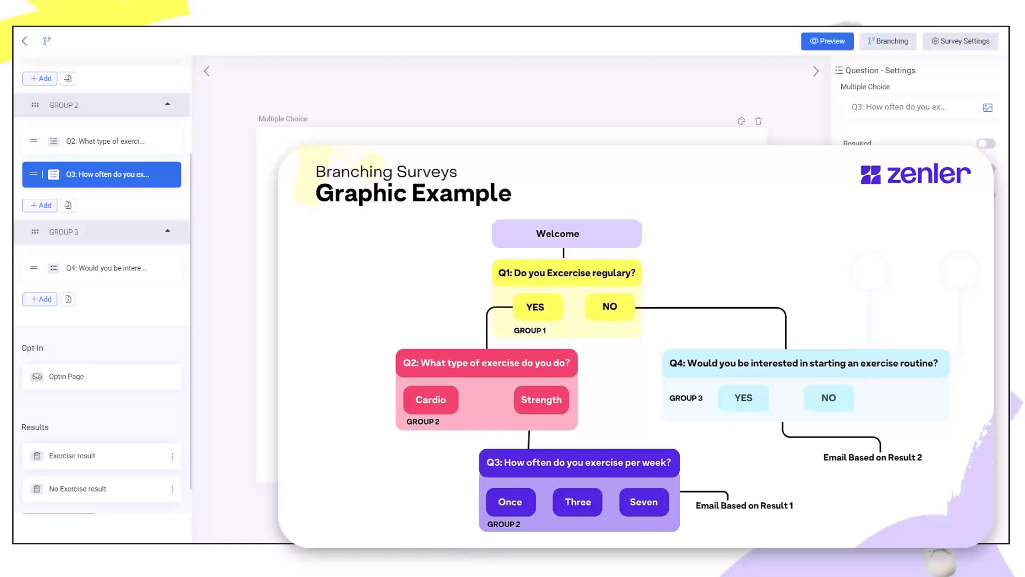
In Branching, send Q4's Yes to Exercise result and No to No Exercise result.
click(876, 39)
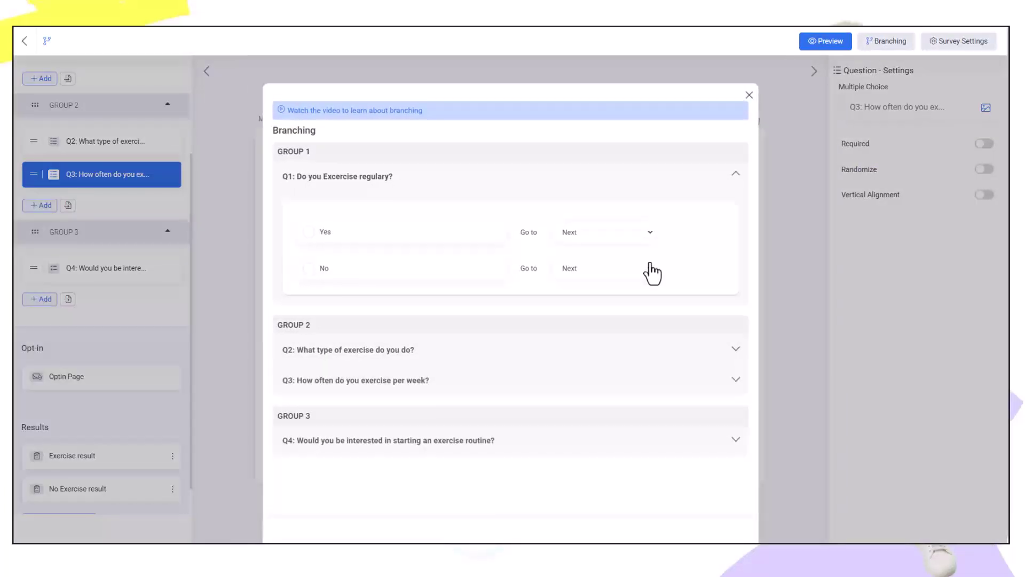
click(738, 436)
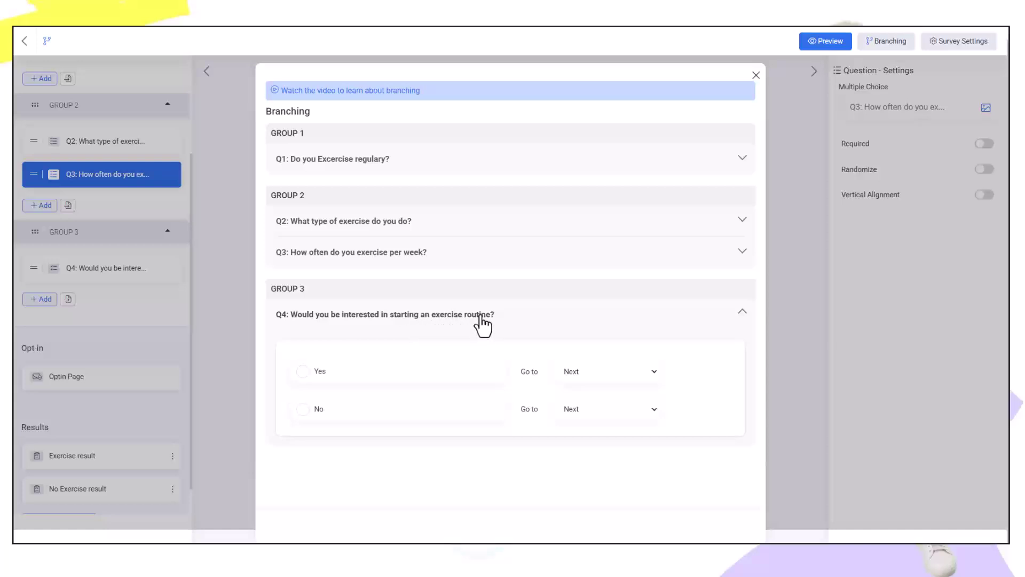
click(655, 374)
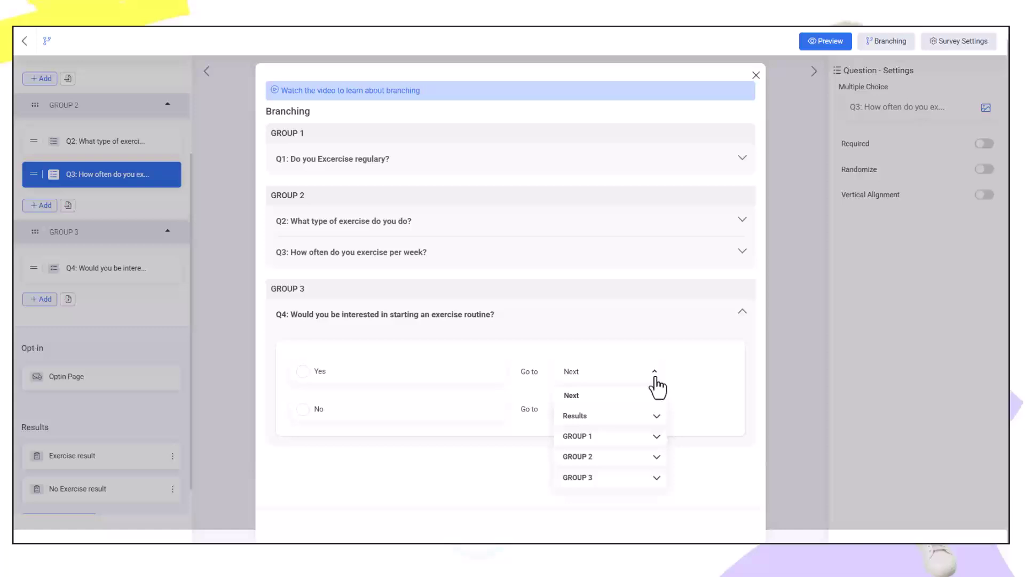
click(657, 417)
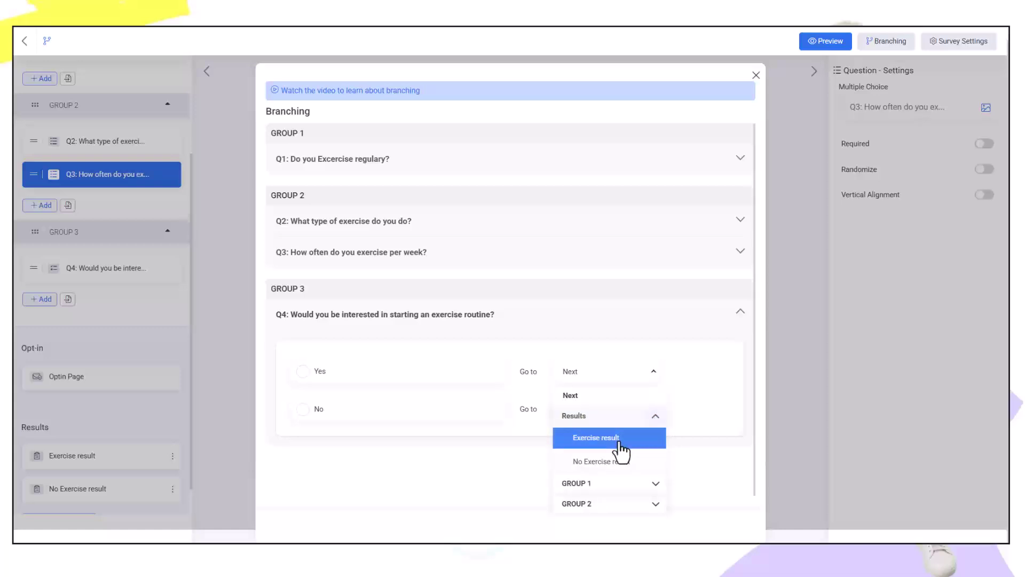
click(596, 437)
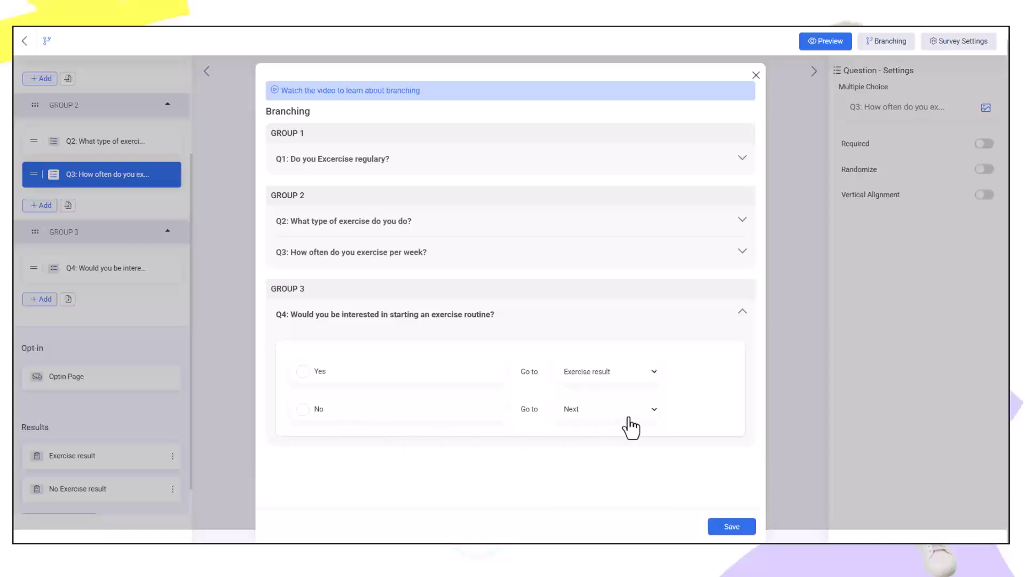
click(655, 410)
click(661, 457)
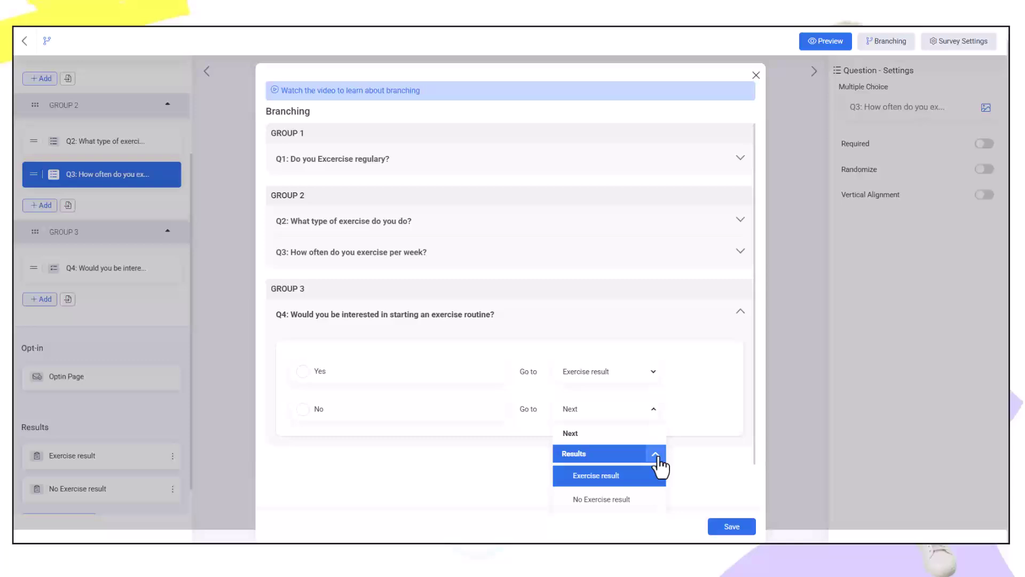
click(601, 500)
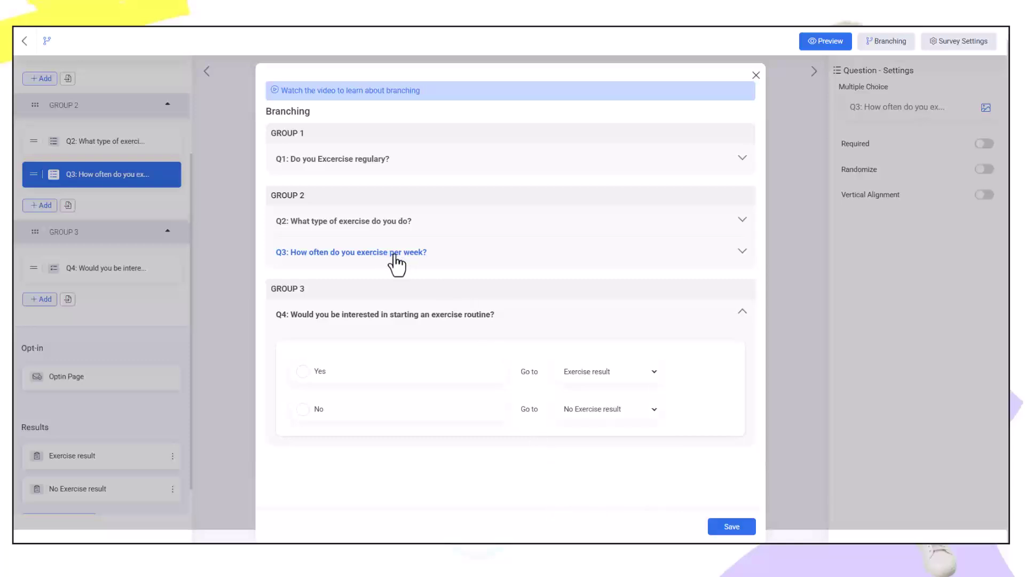
Send Q3's Once, Twice and Three answers to No Exercise result.
click(743, 251)
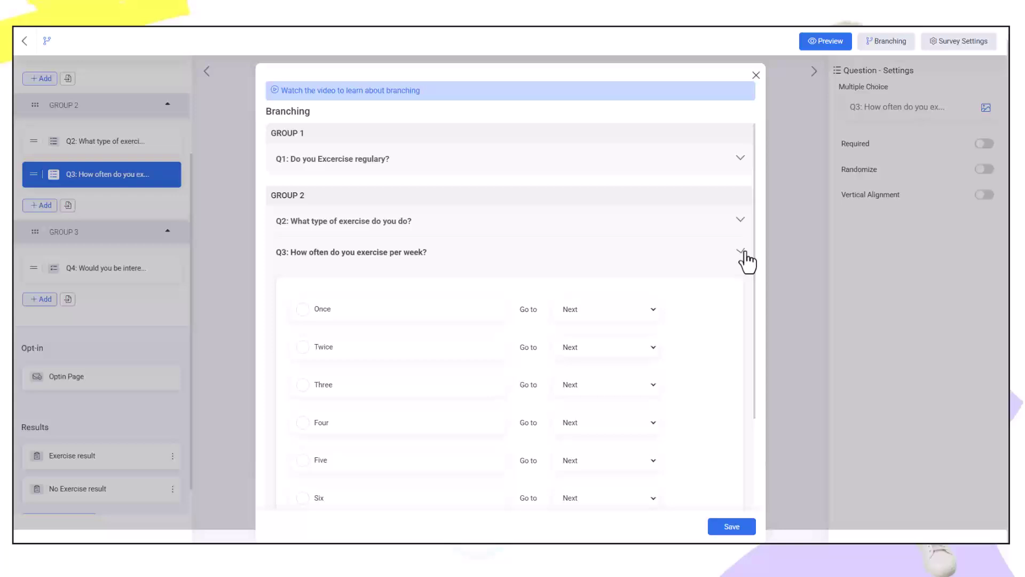
scroll(680, 271, down, 3)
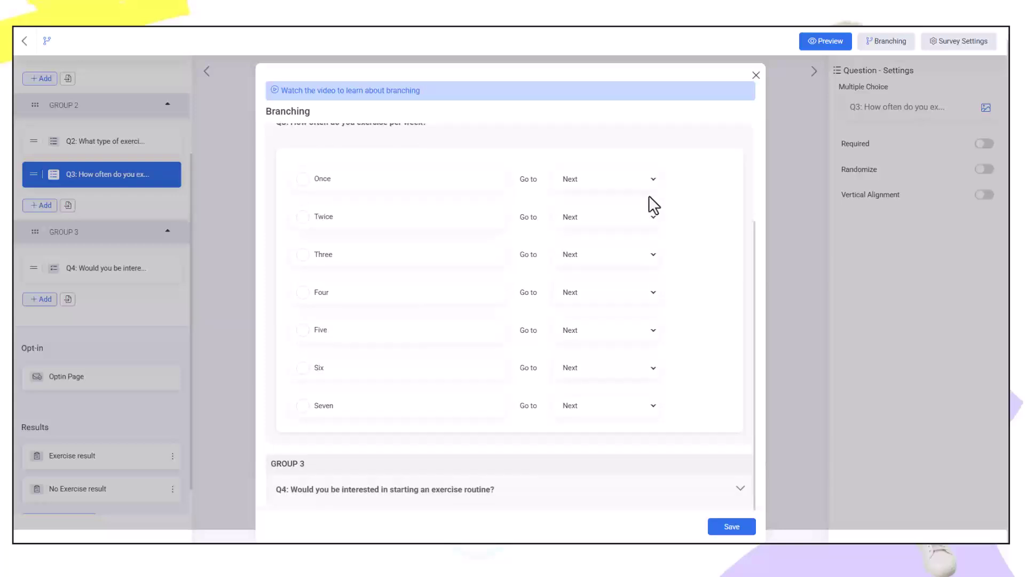
scroll(658, 214, up, 1)
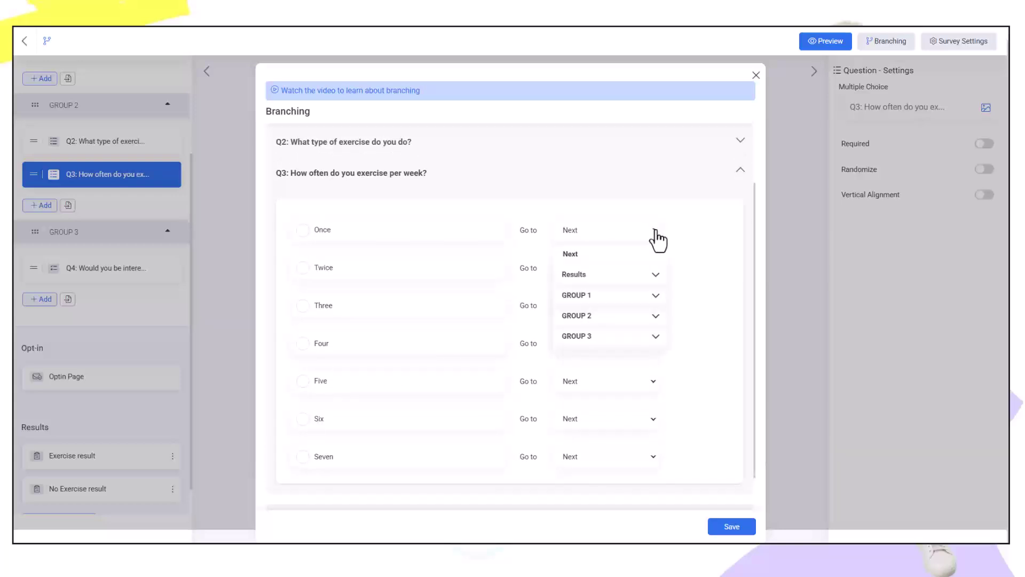
click(656, 275)
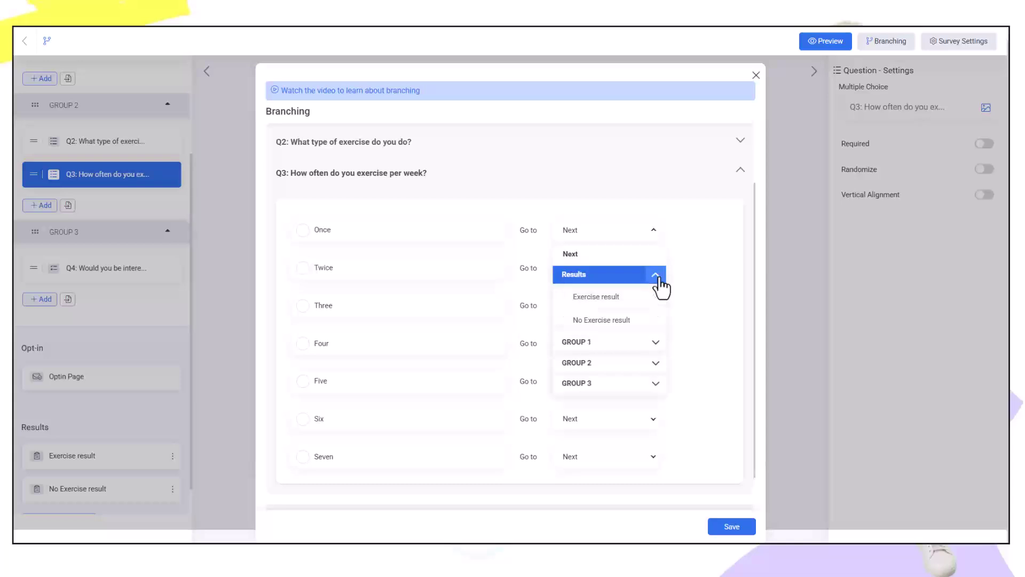
click(616, 321)
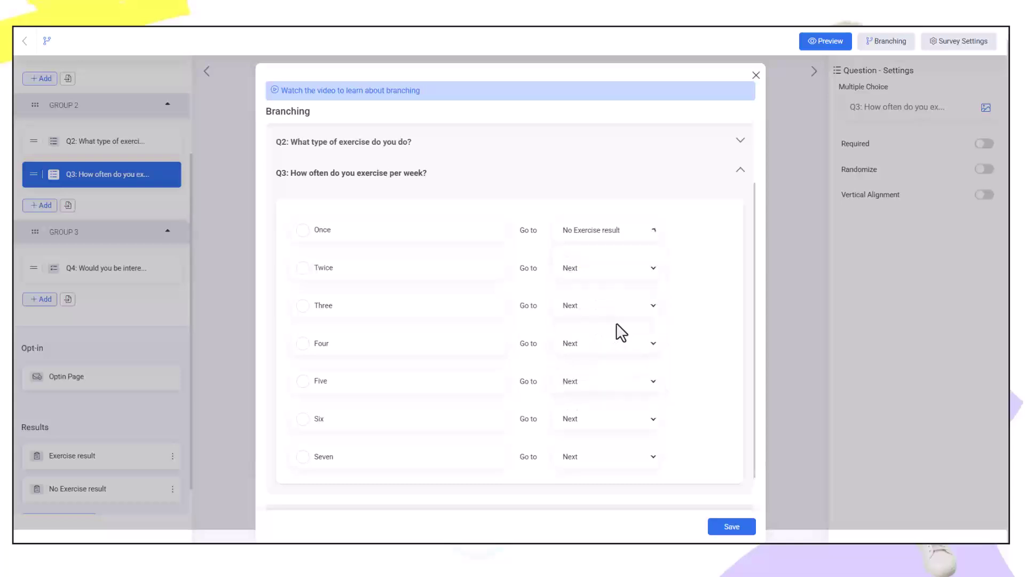
click(653, 270)
click(654, 314)
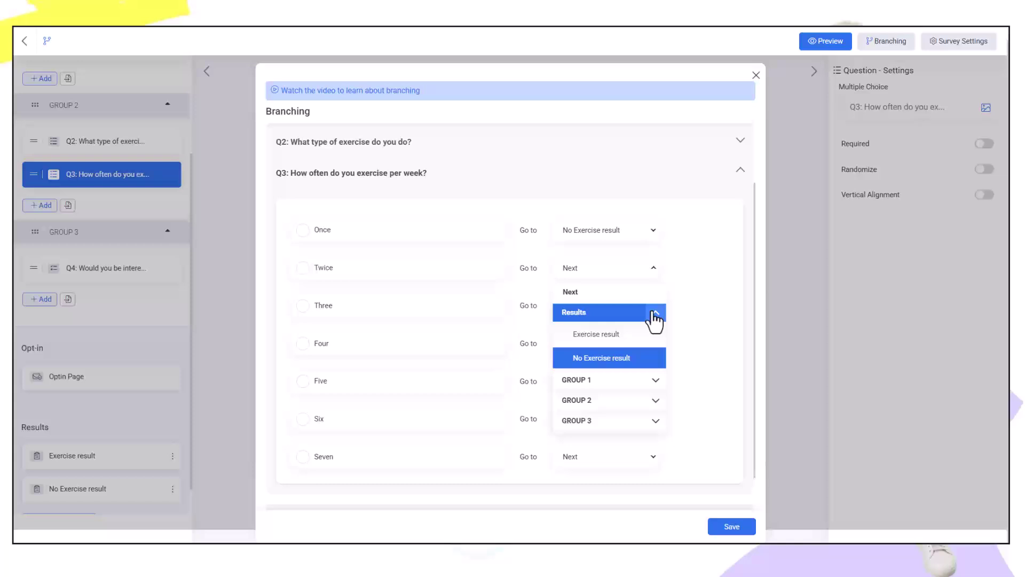
click(653, 354)
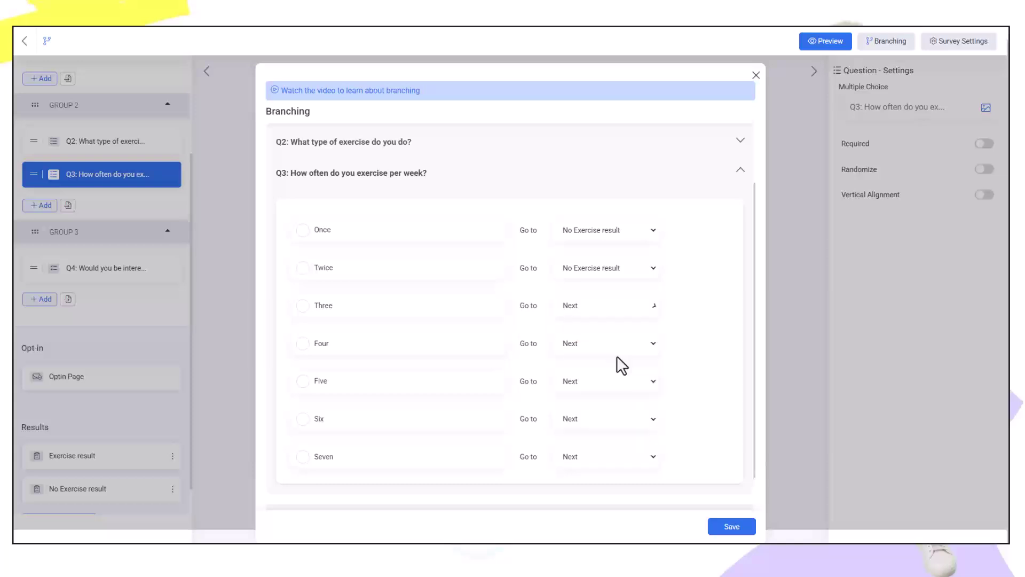
click(652, 305)
click(653, 393)
Send Q3's Four through Seven answers to No Exercise result and save the branching.
click(654, 344)
click(654, 388)
click(631, 432)
click(653, 381)
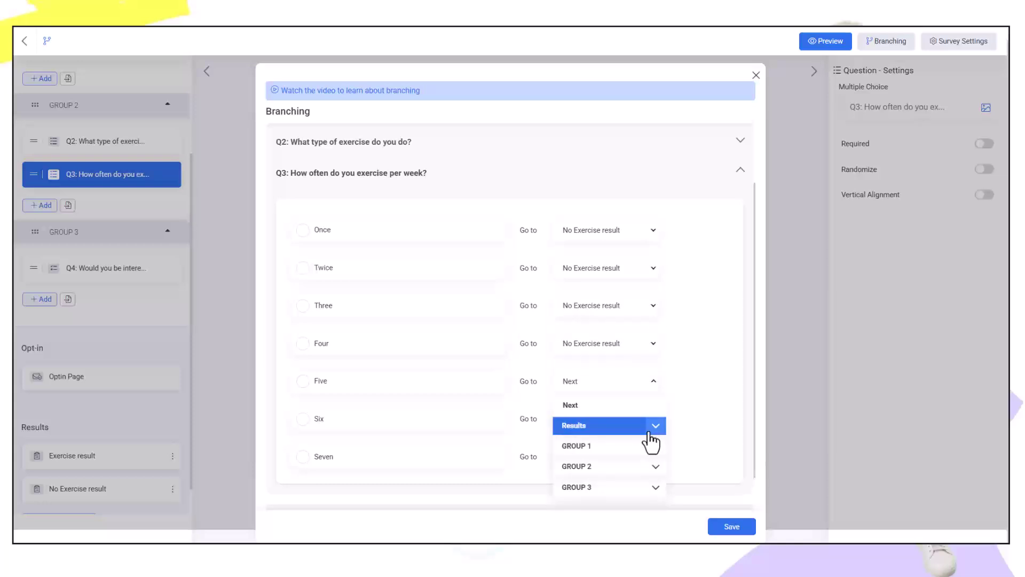
click(655, 425)
click(630, 471)
click(652, 419)
click(656, 463)
click(609, 509)
click(652, 449)
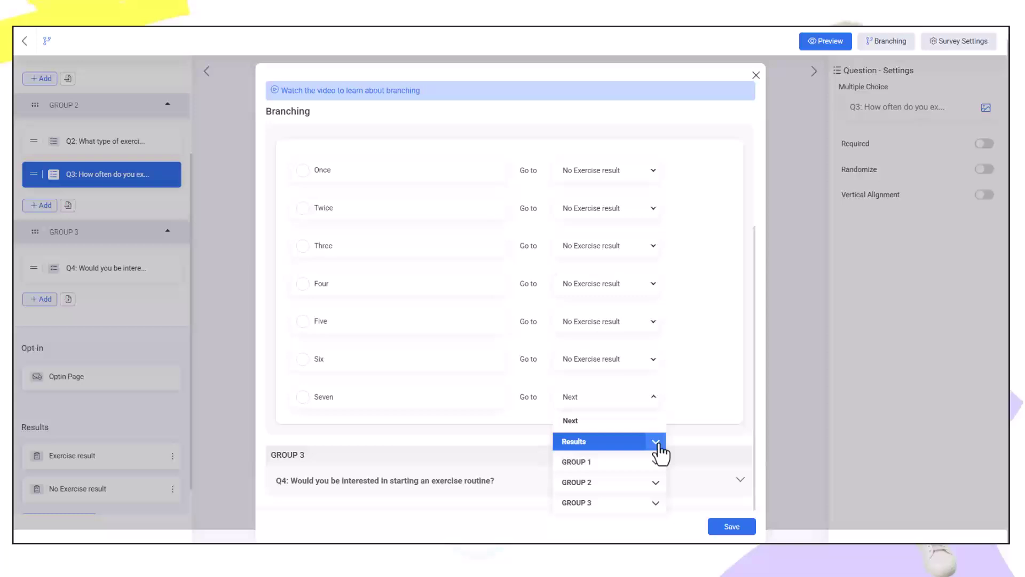
click(657, 504)
click(614, 497)
click(729, 528)
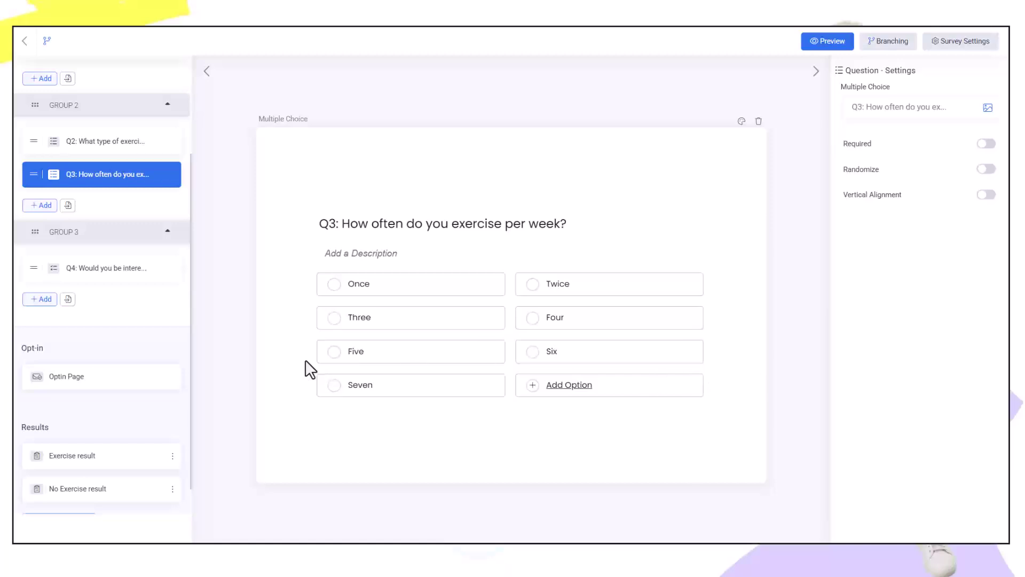
click(173, 455)
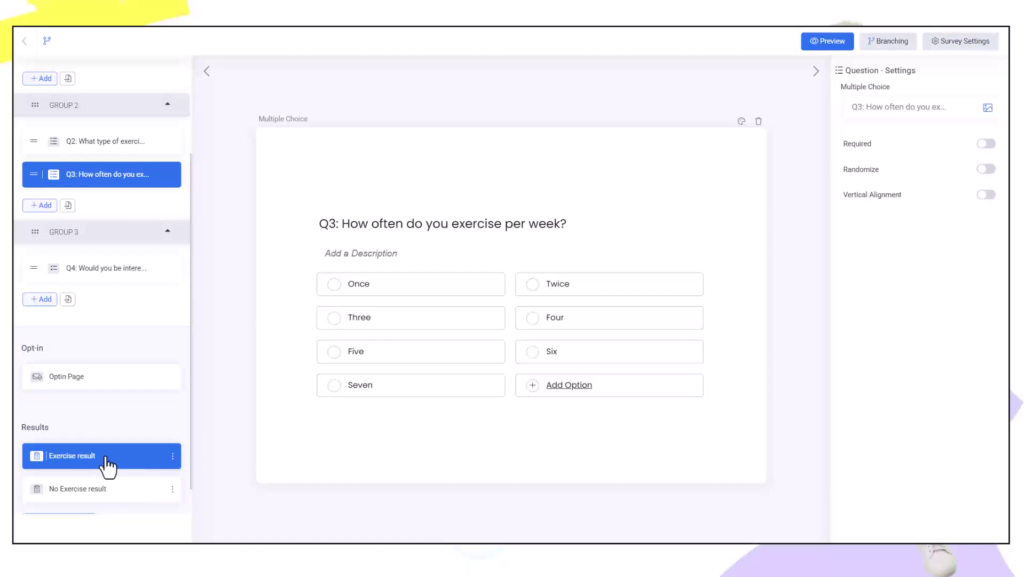
click(162, 468)
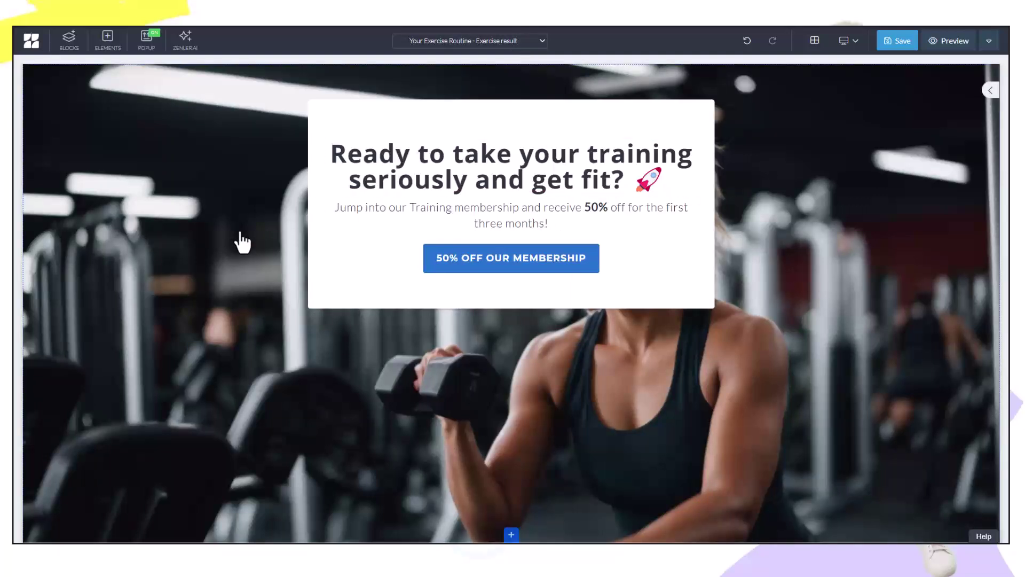
Set the No Exercise result heading to 'Already fit!' / 'But you need to stay on top of it' and save.
click(542, 51)
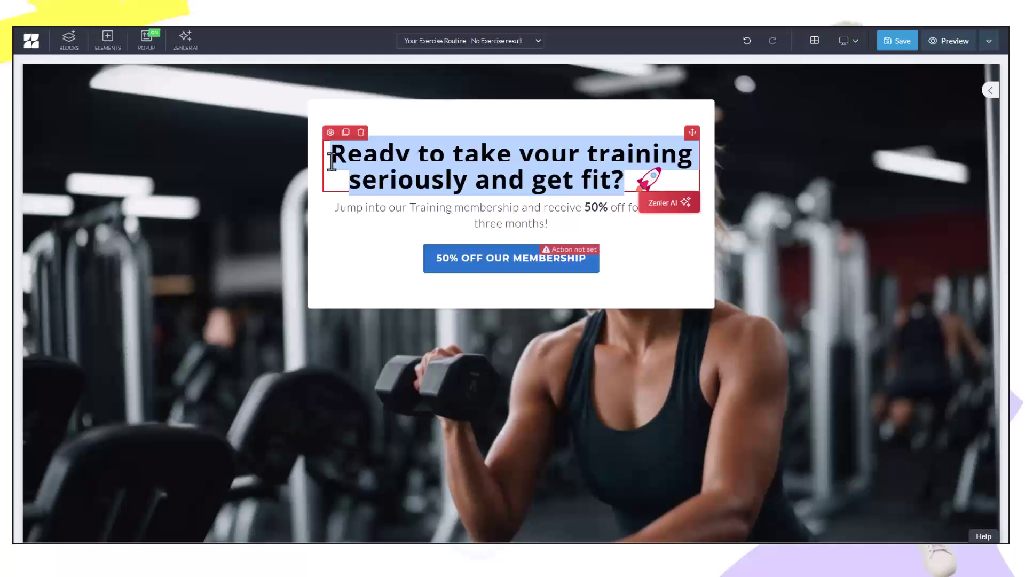
text(Already fit!)
key(Return)
text(But you need to )
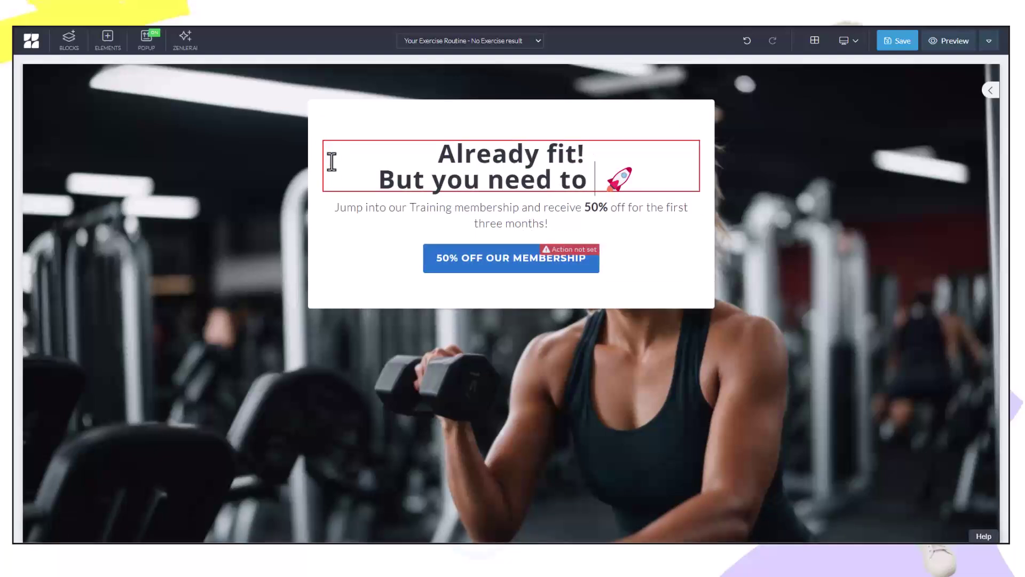
text(stay on top of it)
click(898, 41)
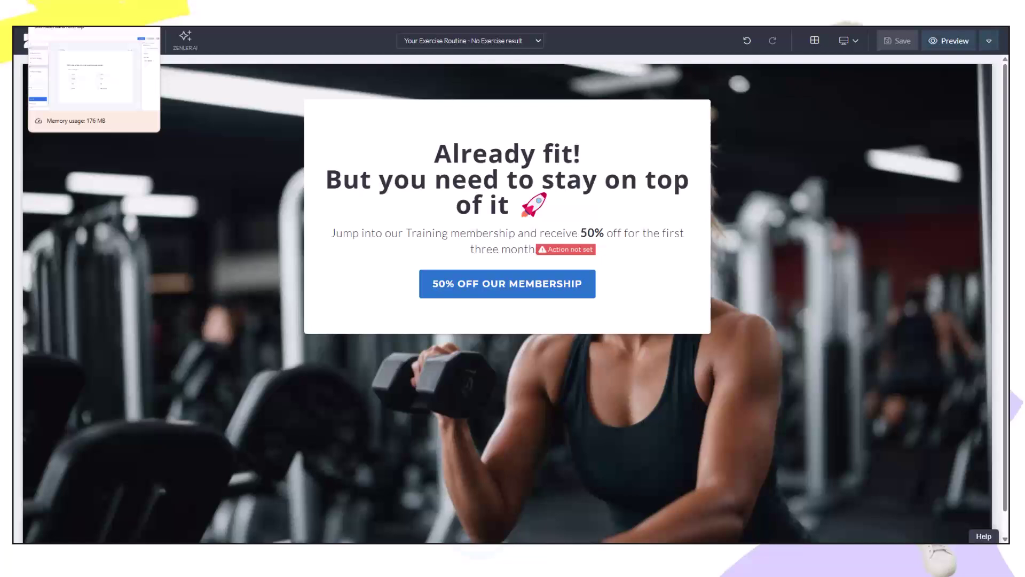
click(90, 27)
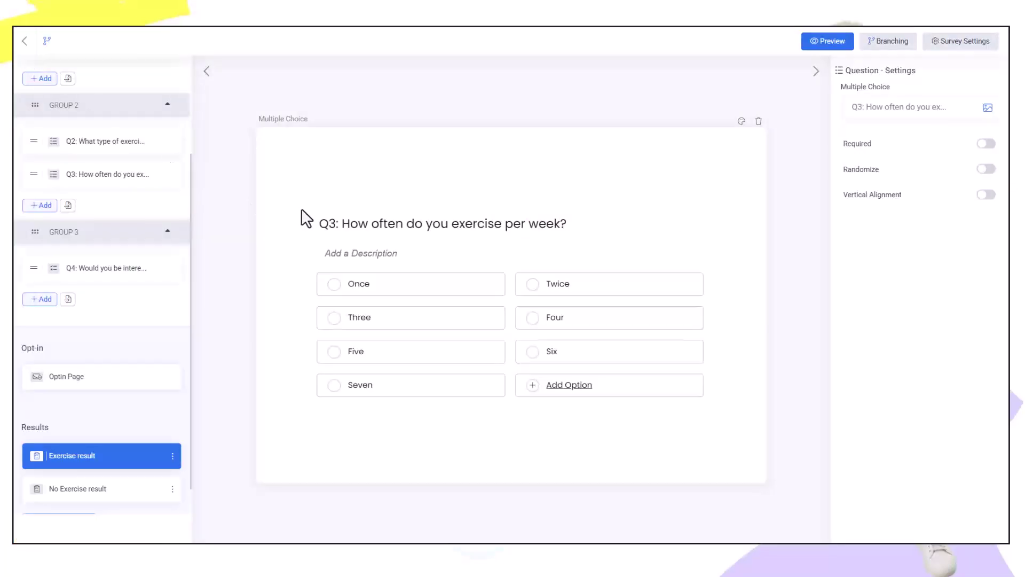
Go back to the funnel's details and show its Funnel Steps list.
click(24, 40)
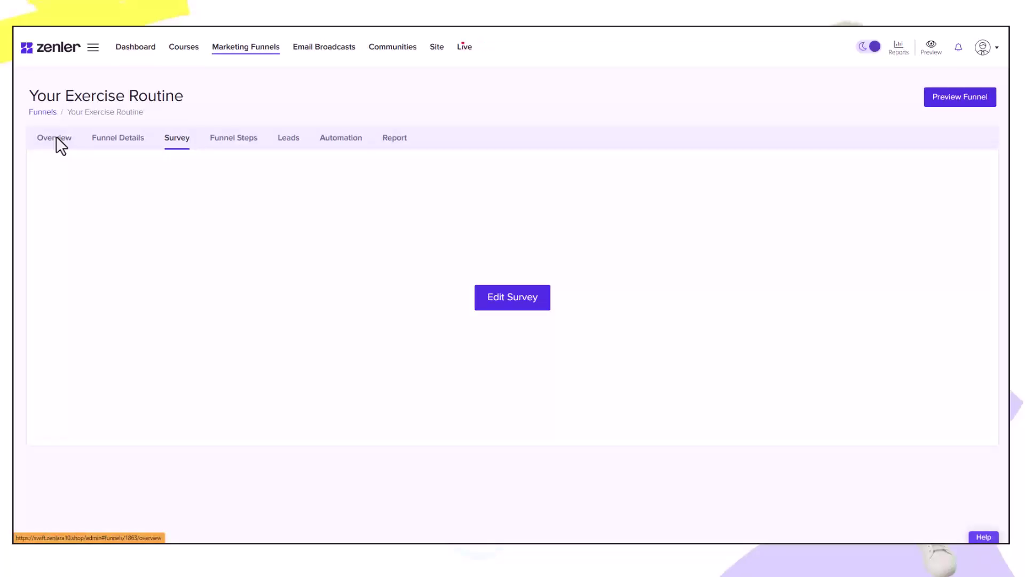
click(57, 137)
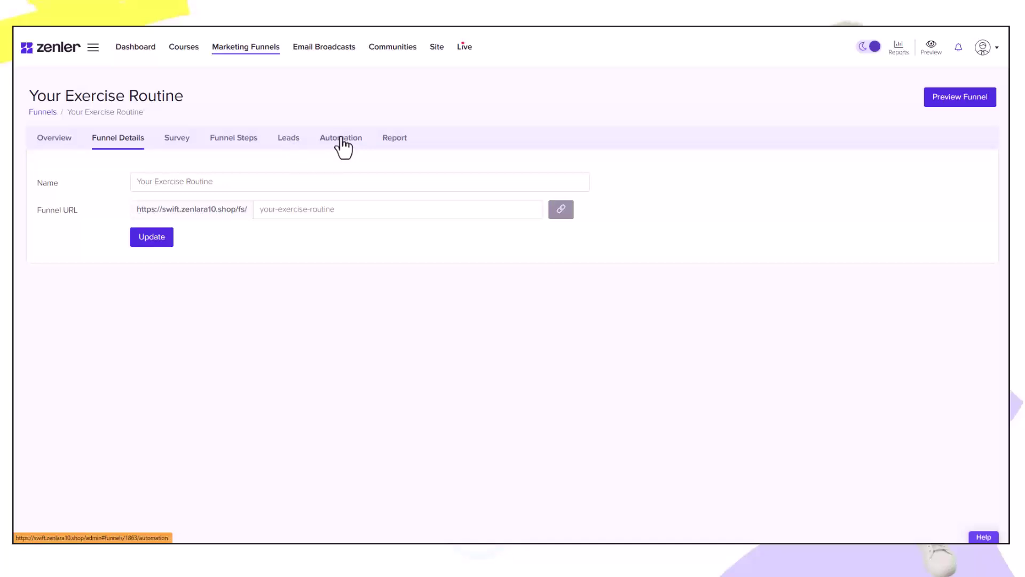
click(240, 140)
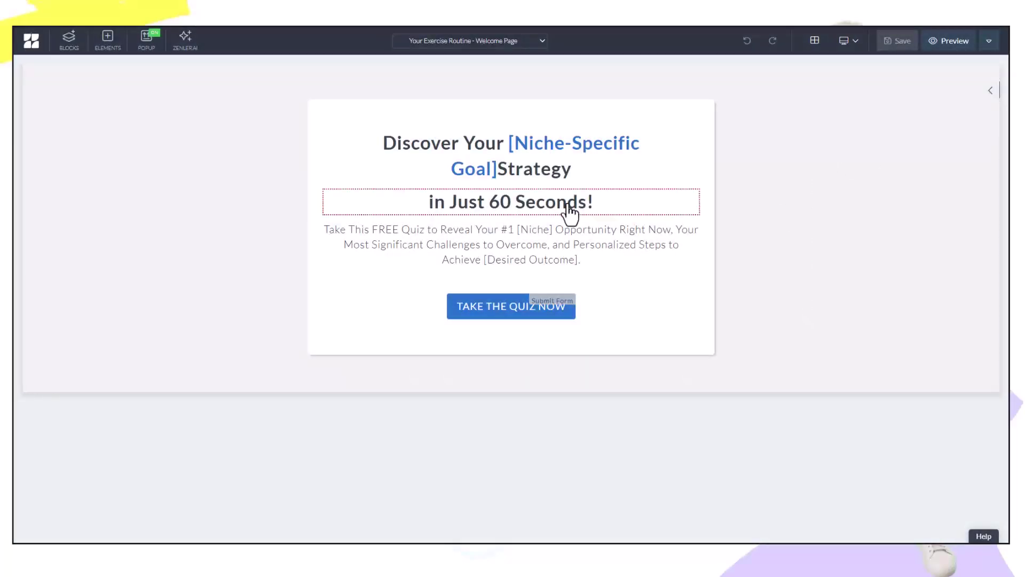
Change the headline to 'Take our Exercise Survey' and subtitle to 'Takes less than a minute and you will receive a bonus'.
click(579, 172)
drag(579, 171, 377, 144)
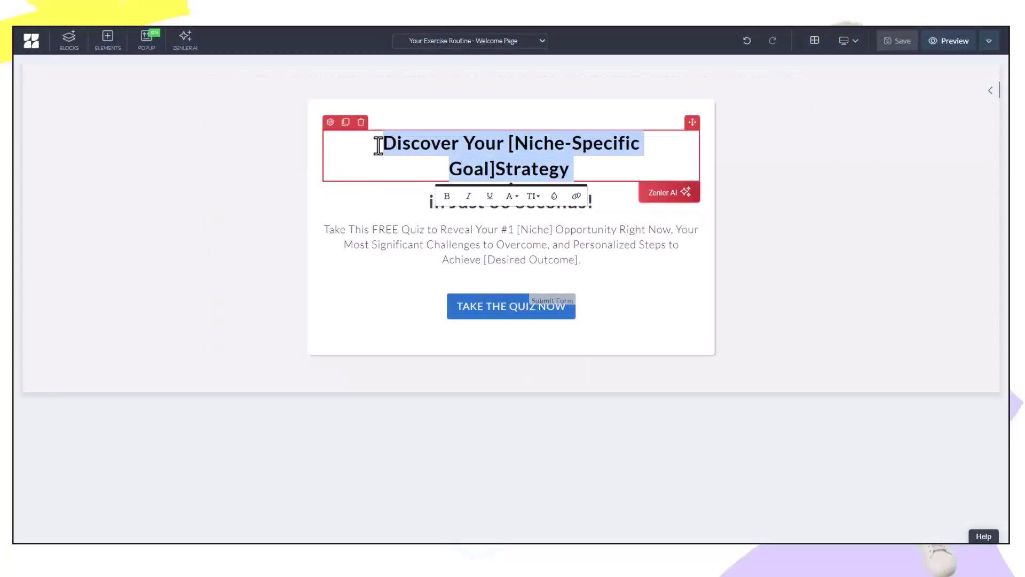
text(Take our Excercise Survey)
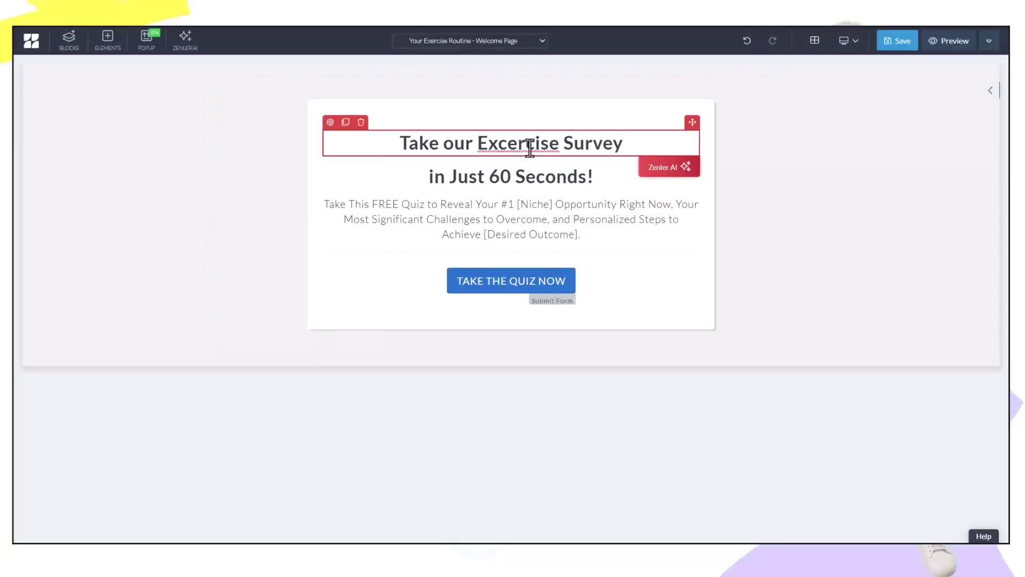
click(507, 144)
key(BackSpace)
click(593, 177)
drag(593, 177, 421, 177)
text(Tkaes less )
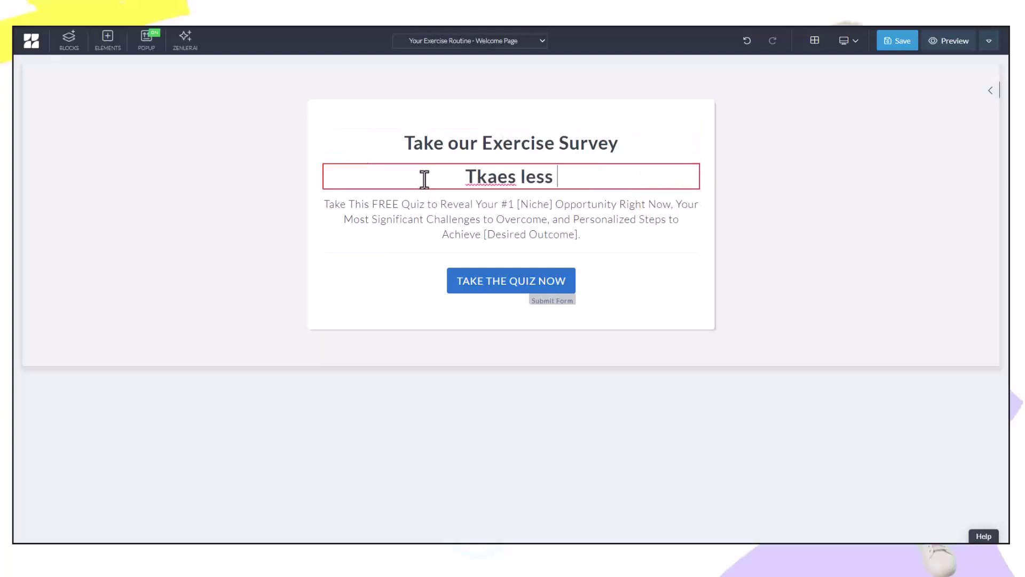
text(than a minute and you will receive a bonus)
click(378, 176)
key(BackSpace)
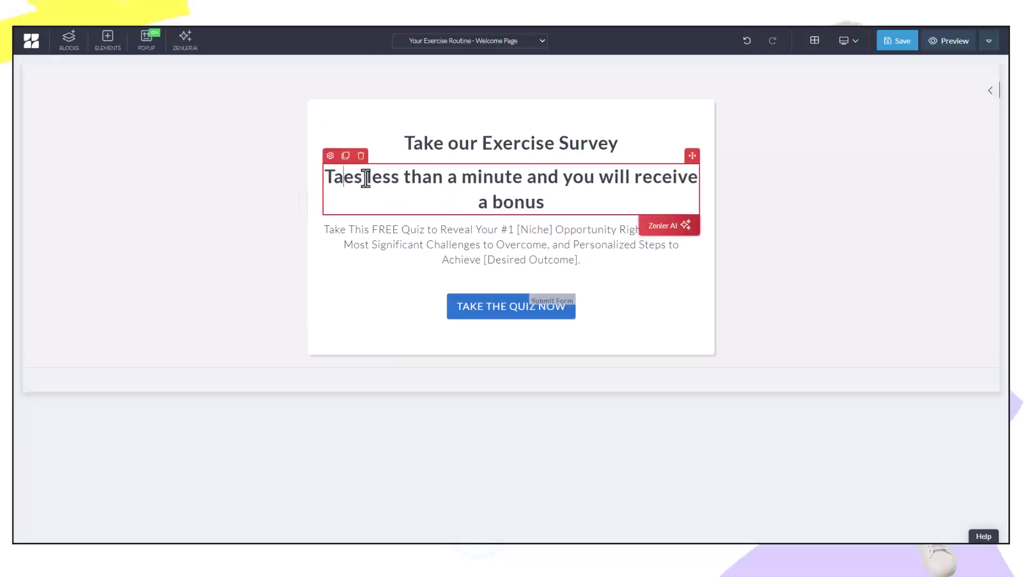
click(350, 177)
text(k)
Relabel the button 'HELP US AND RECEIVE A BONUS!'.
click(538, 160)
click(511, 244)
key(Delete)
click(515, 222)
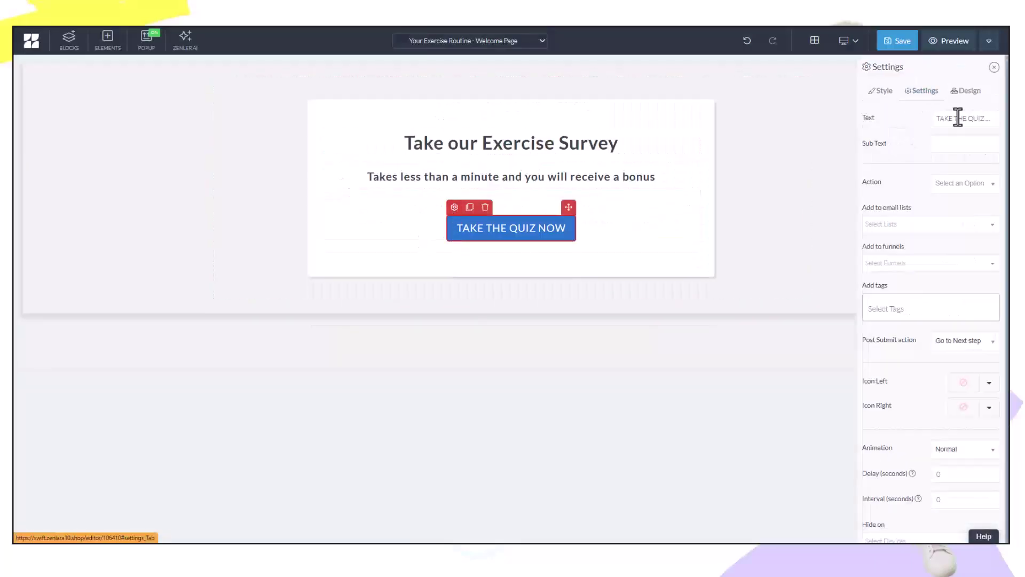
triple_click(957, 117)
text(HELP US AND RECEIVE A BONUS!)
Set the gym photo as section background, save, and switch to the Optin Page.
click(34, 87)
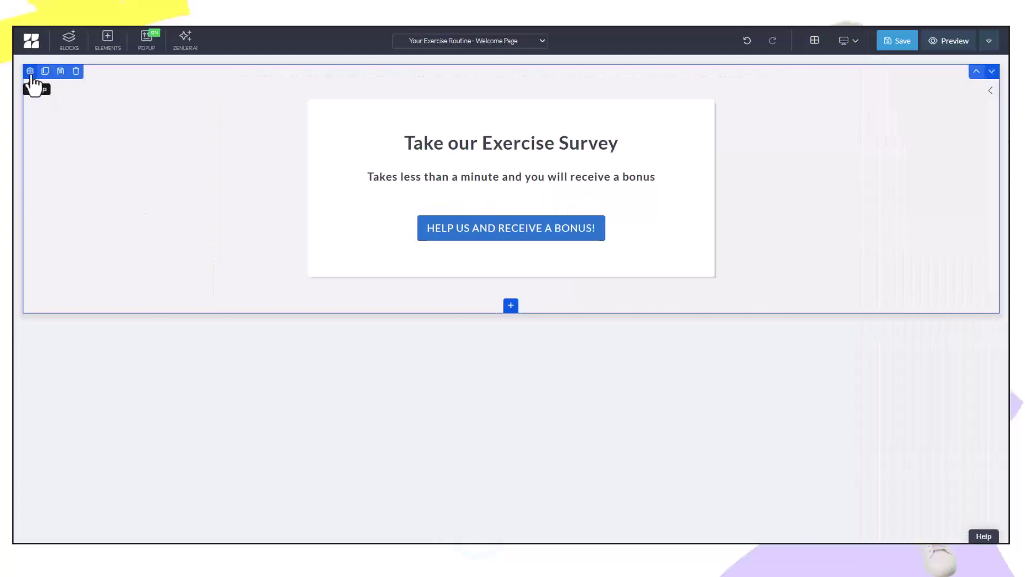
click(330, 179)
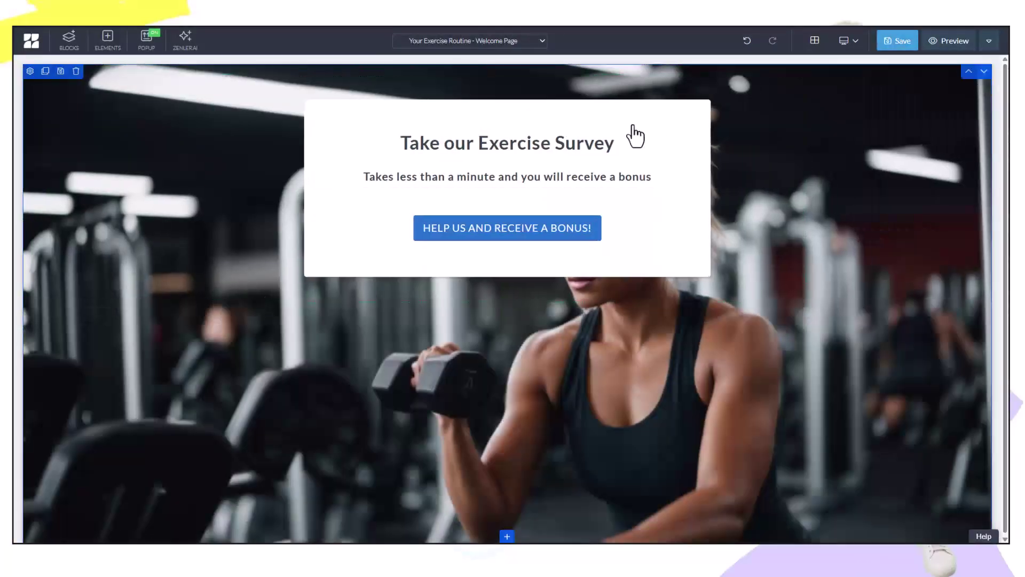
key(ctrl+s)
click(542, 41)
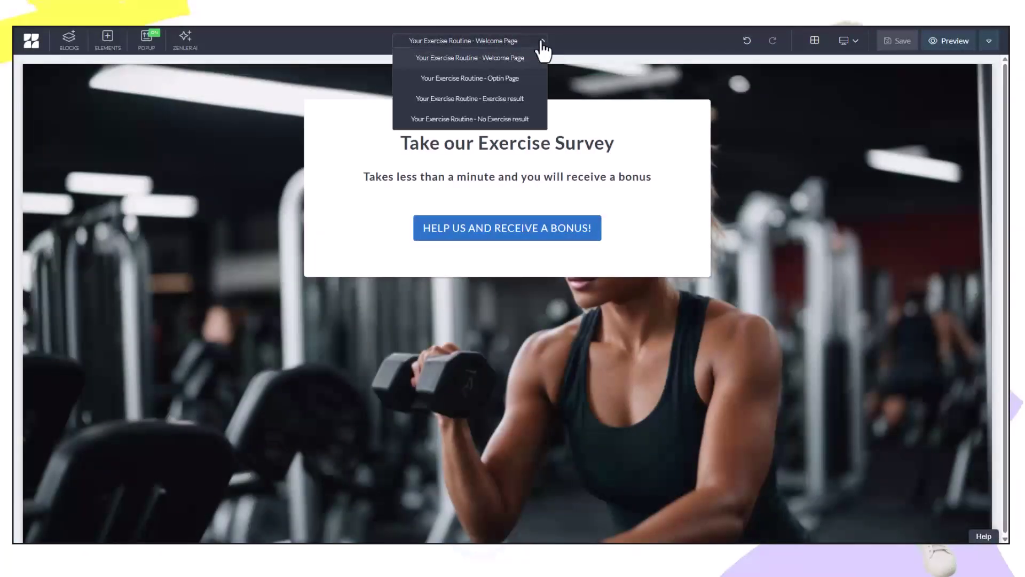
click(497, 79)
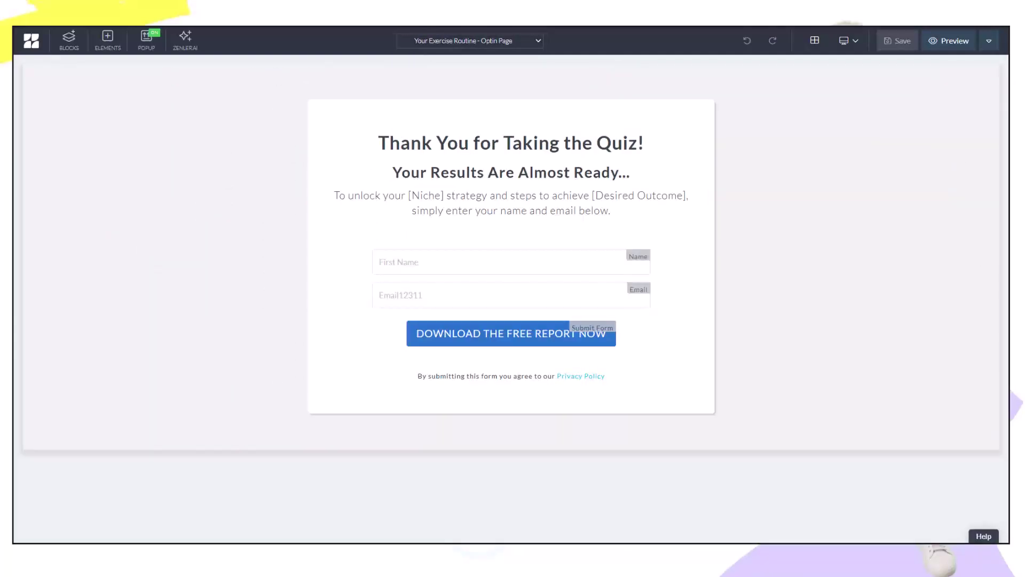
Apply the gym background and the heading 'Moments away from receiving a big Bonus', then save the Optin Page.
click(838, 247)
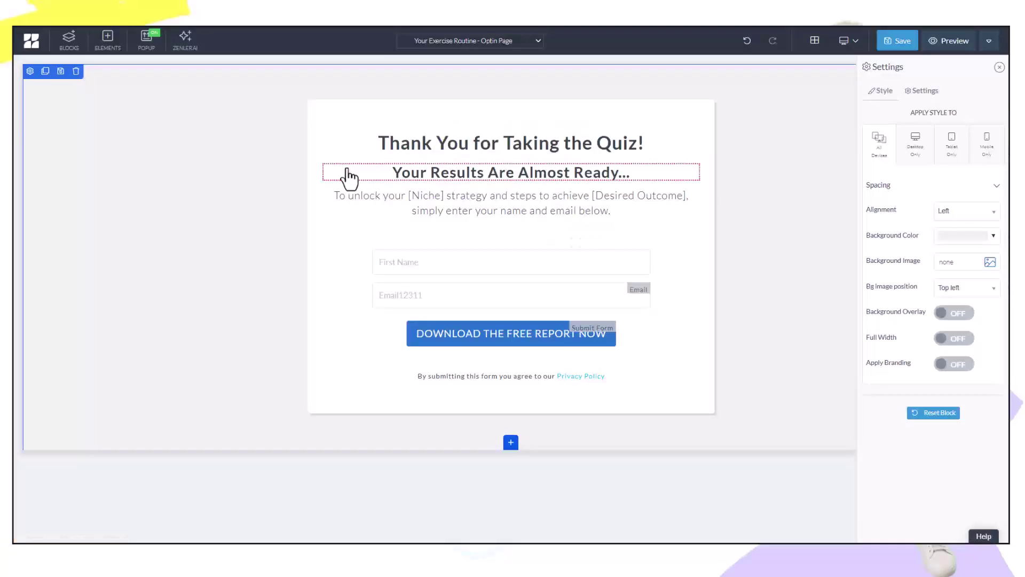
triple_click(382, 153)
text(Moments away from receiving a big Bonus)
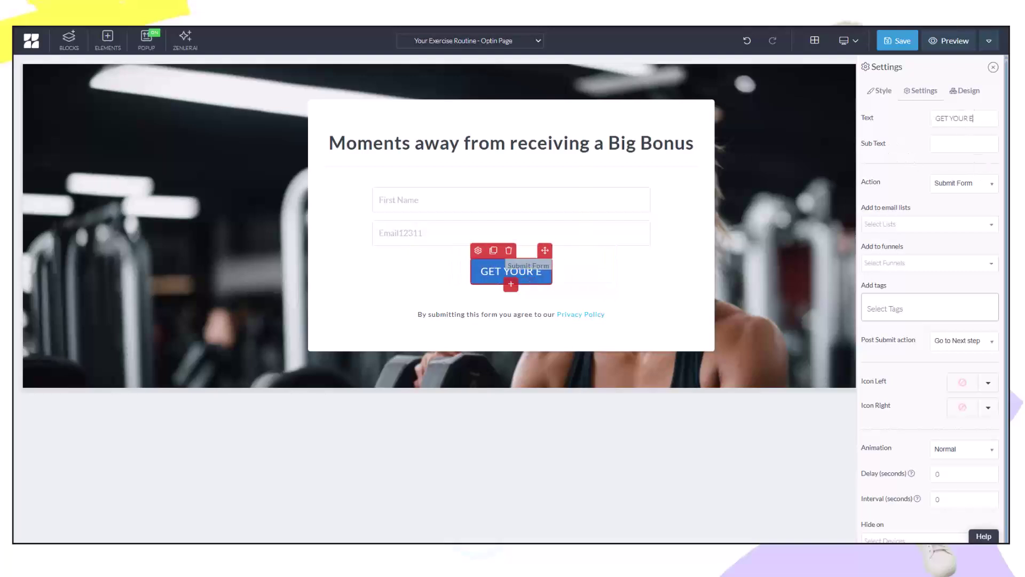
click(700, 434)
key(ctrl+s)
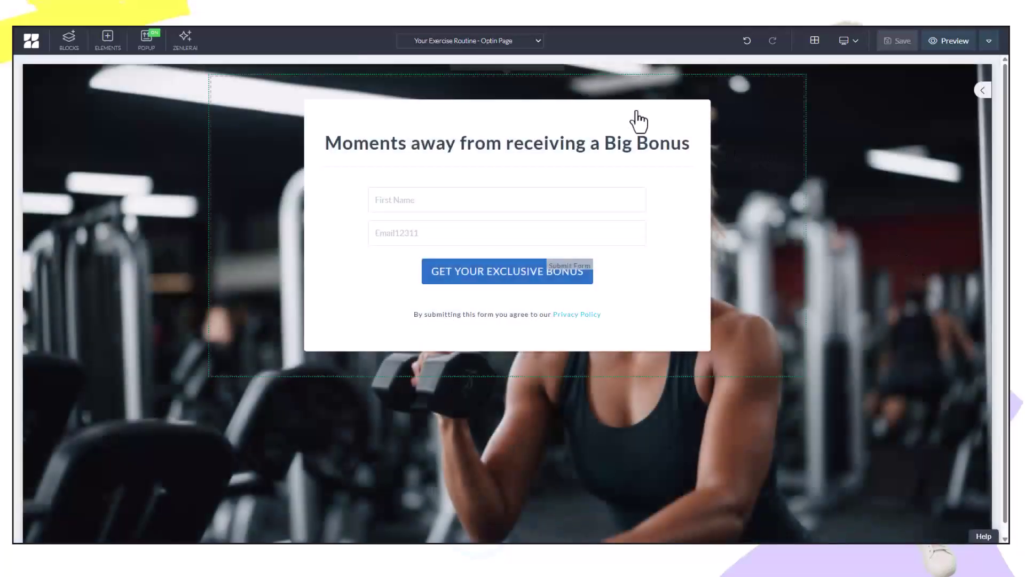
click(538, 43)
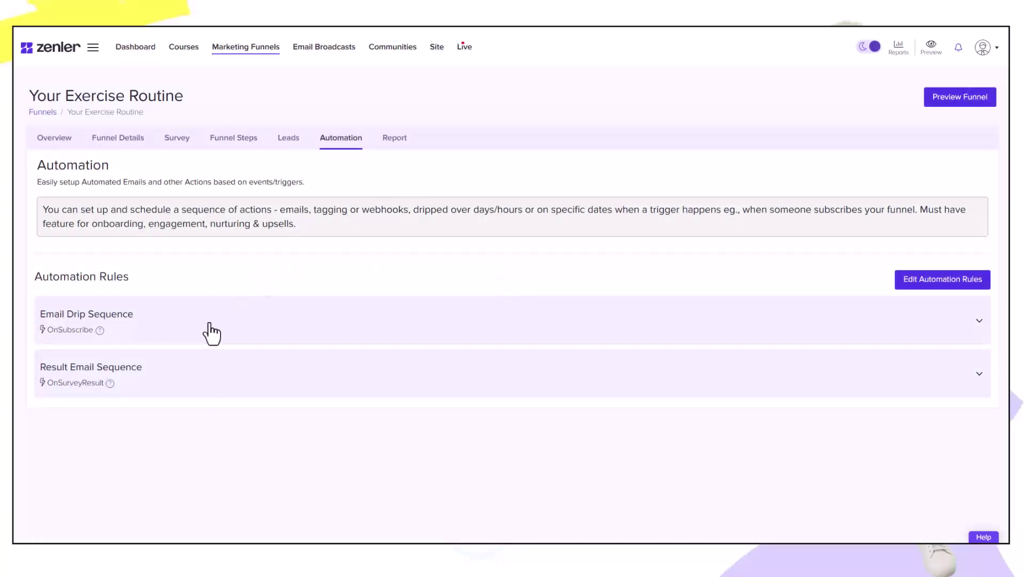
Expand the Email Drip Sequence rule to show its OnSubscribe trigger and three emails.
click(208, 328)
Open the Result Email Sequence rule, rename it ALREADY EXCERCISE, and keep Exercise result selected.
click(61, 388)
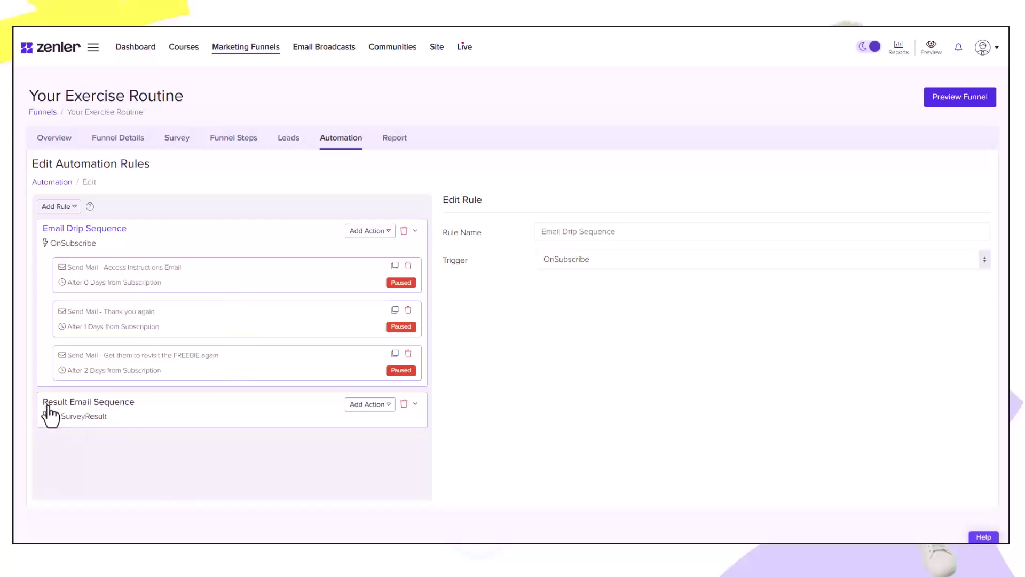
click(115, 406)
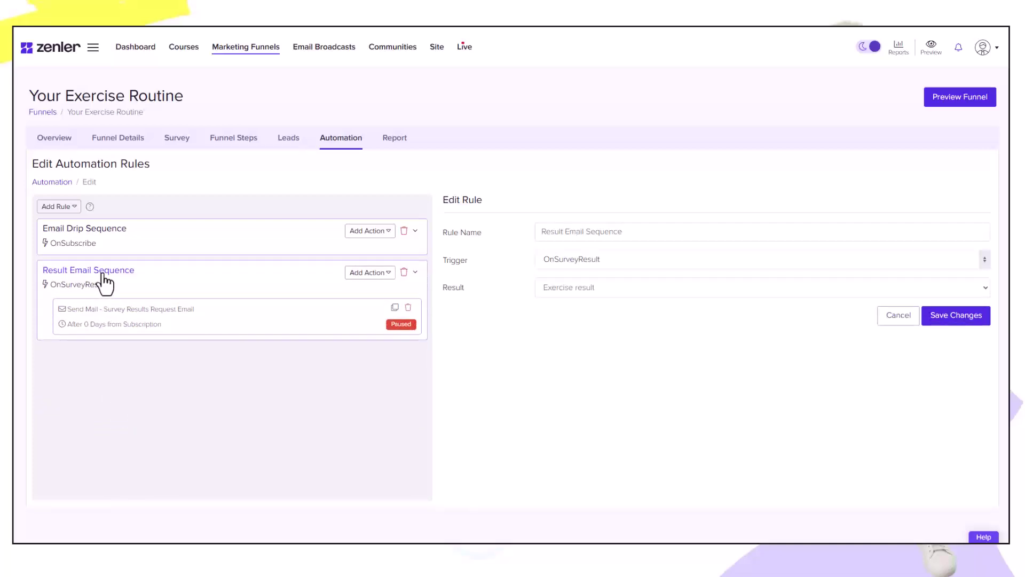
click(104, 275)
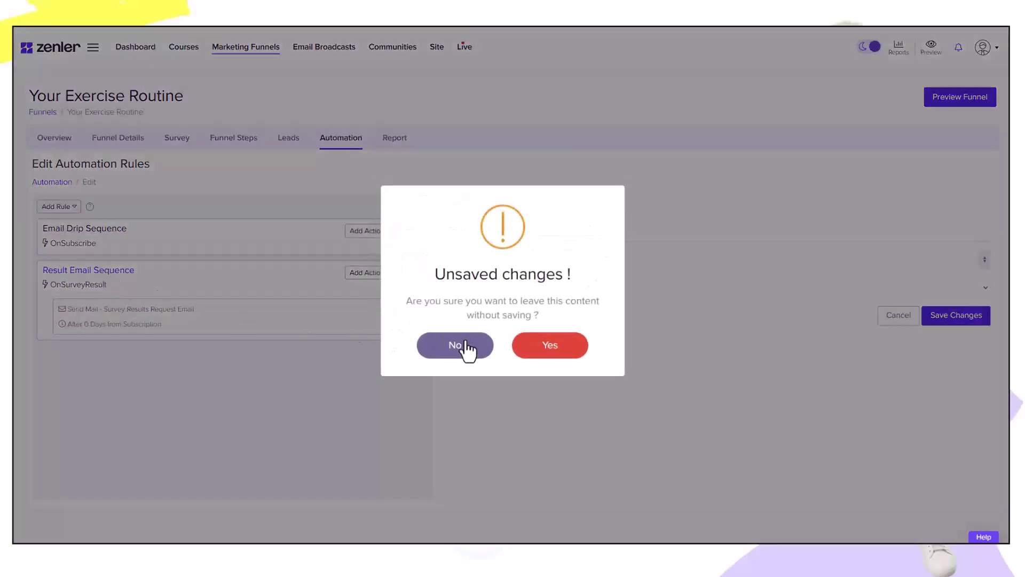
click(539, 352)
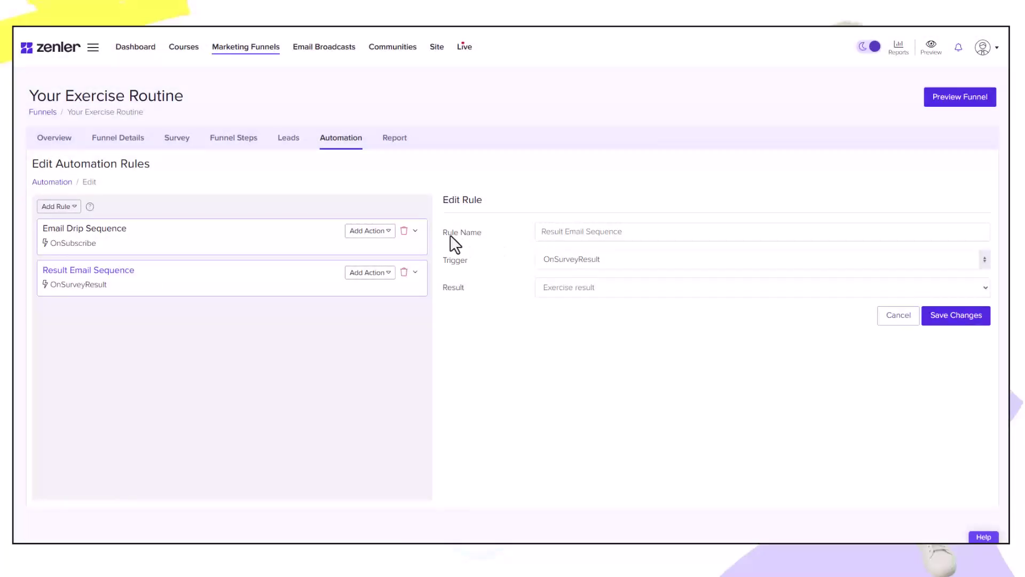
drag(447, 234, 491, 235)
drag(632, 231, 545, 238)
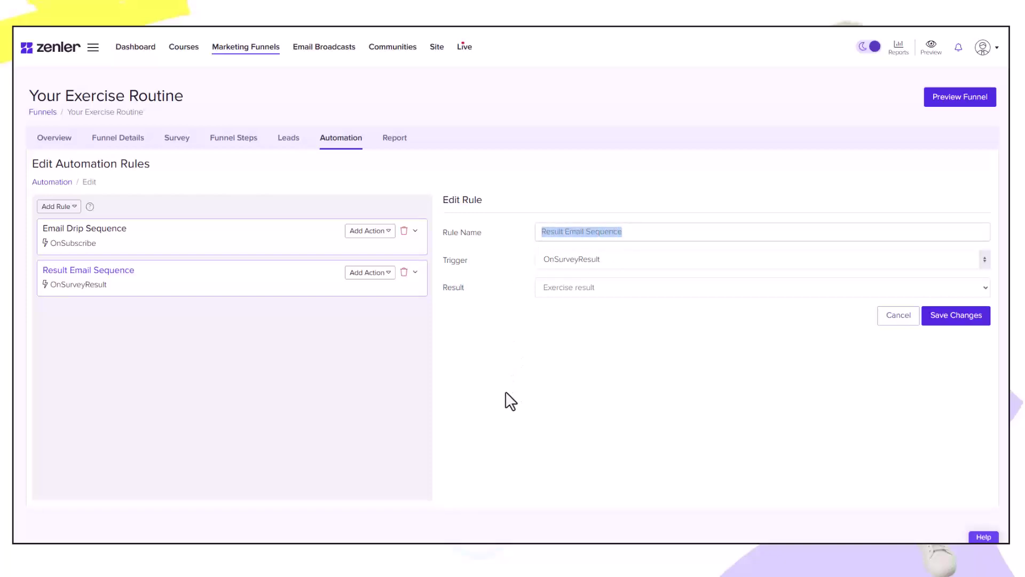
text(ALREADY EXCERCISE)
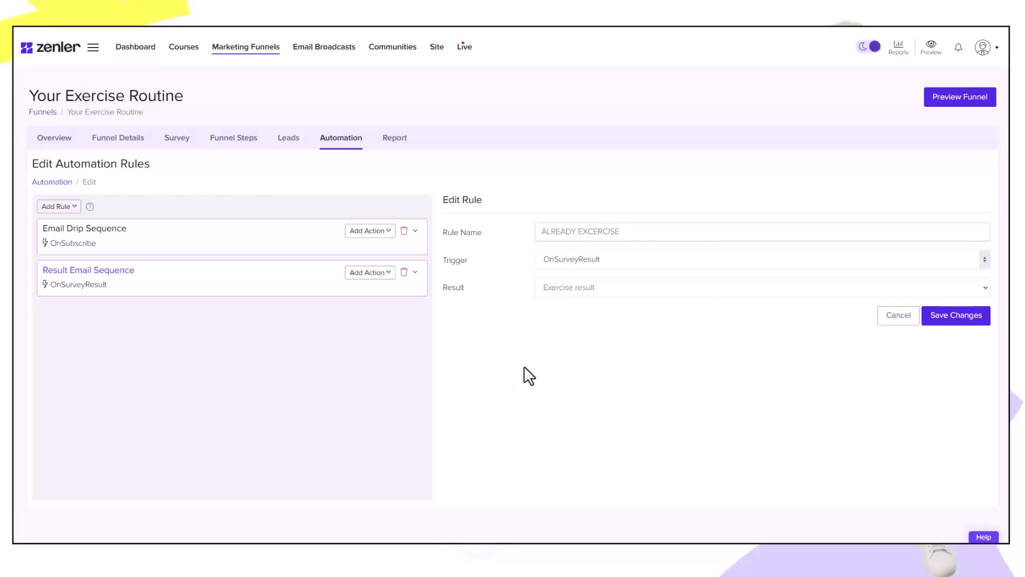
click(603, 292)
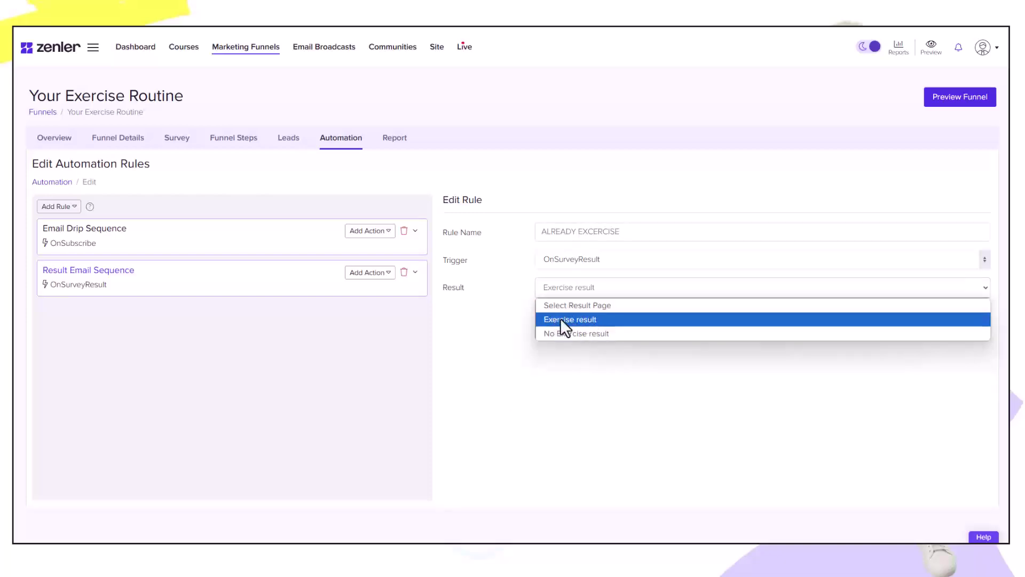
click(592, 324)
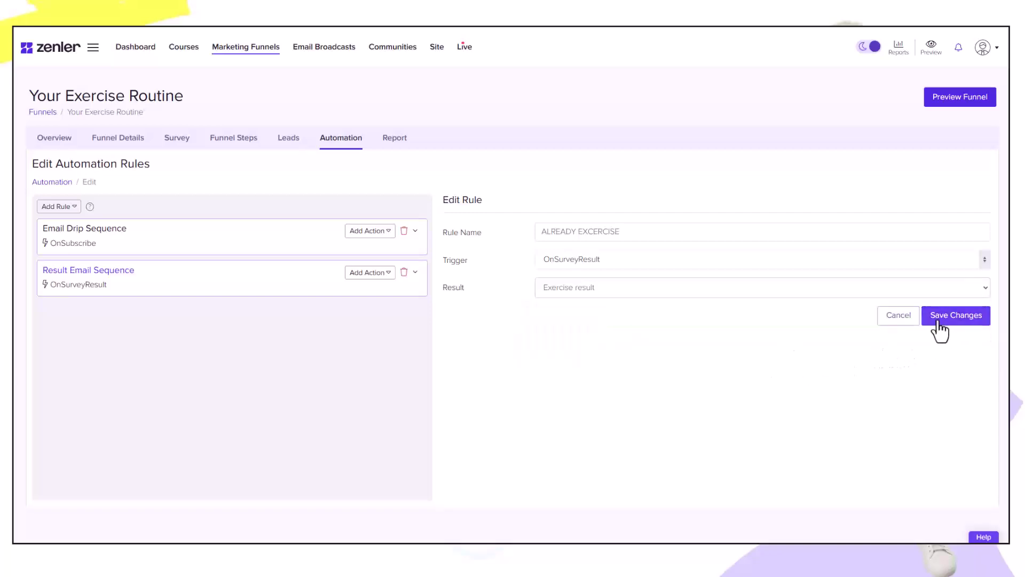
Save the ALREADY EXCERCISE rule and open its survey results email for editing.
click(956, 315)
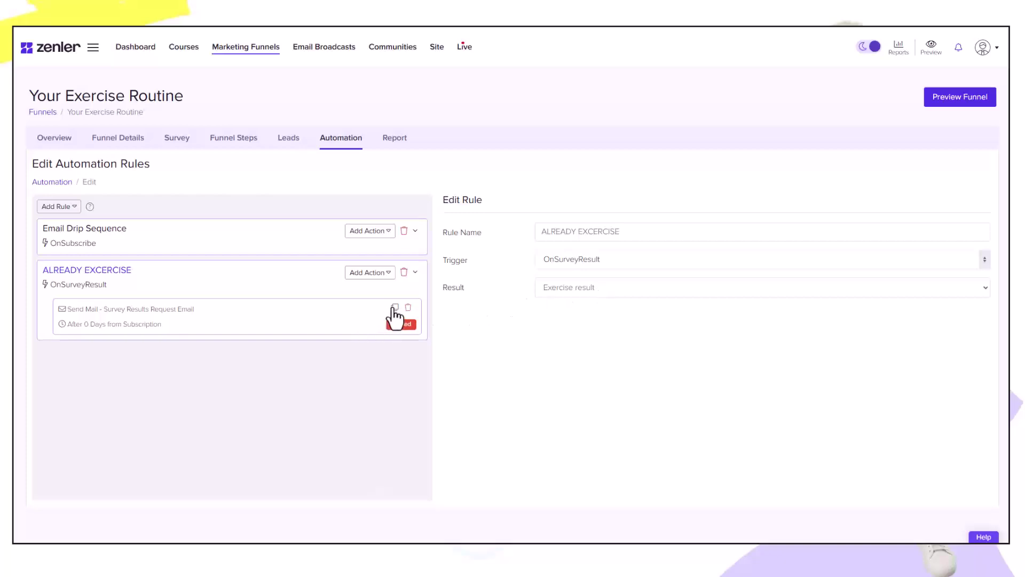
click(366, 325)
click(549, 343)
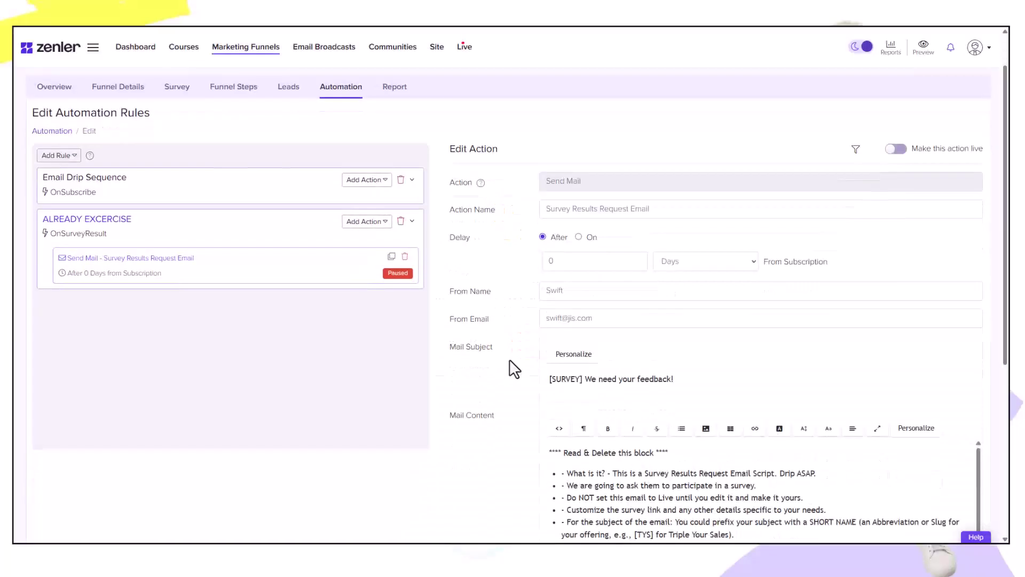
Set the email subject to end with '- Your fit already but get fitter'.
scroll(510, 331, down, 3)
text(Dear first_name)
text(- YOur fi)
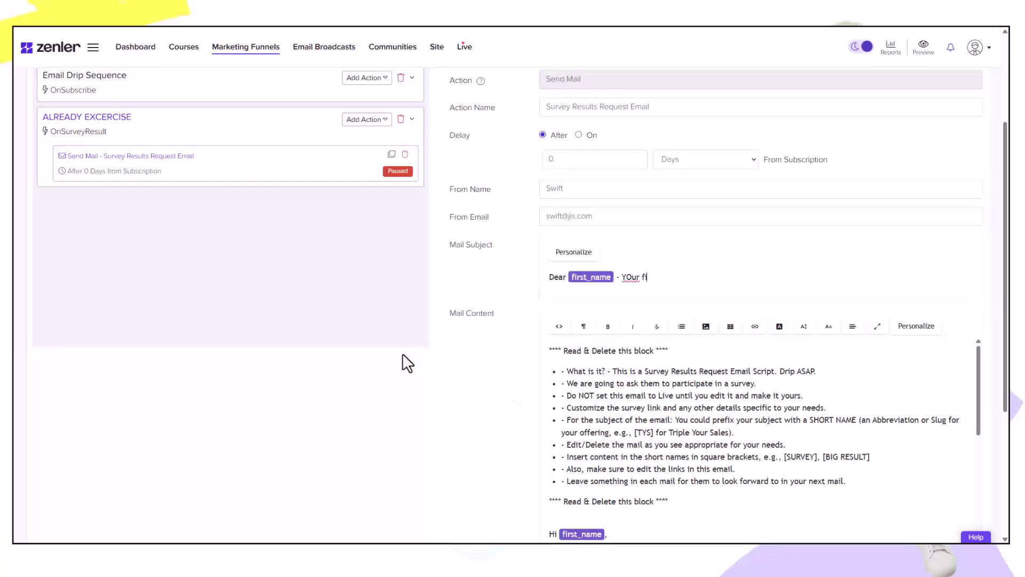
text(t already but get fitter)
click(630, 276)
key(BackSpace)
text(o)
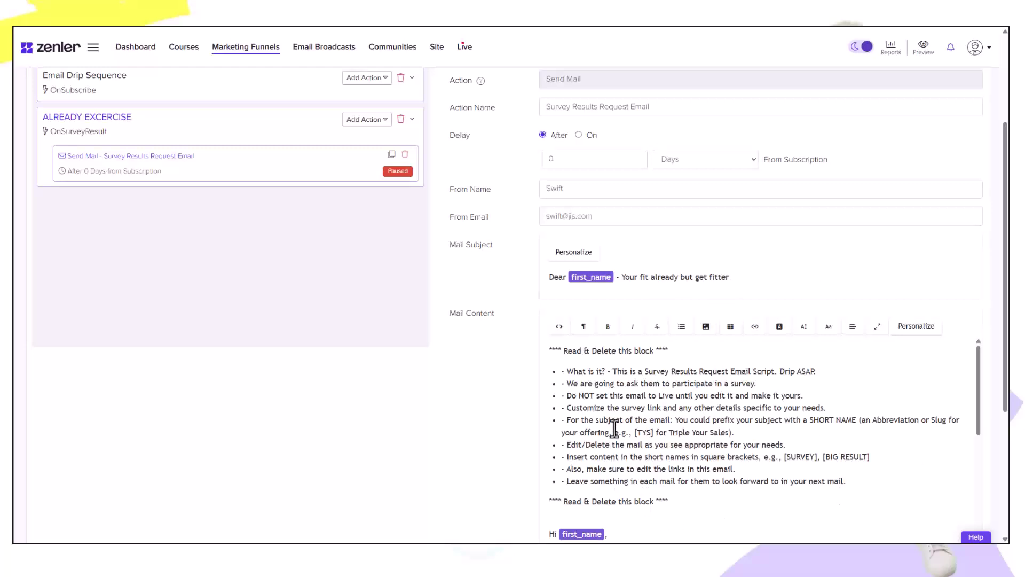
Replace the template body with a first_name greeting and the 50%-off membership offer.
scroll(614, 427, down, 6)
scroll(623, 407, down, 8)
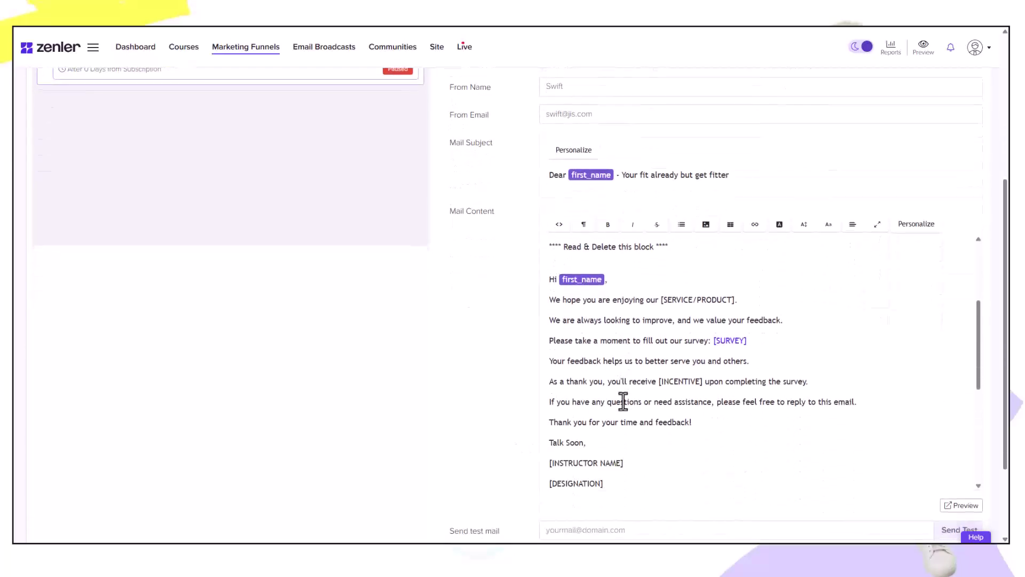
drag(614, 377, 542, 257)
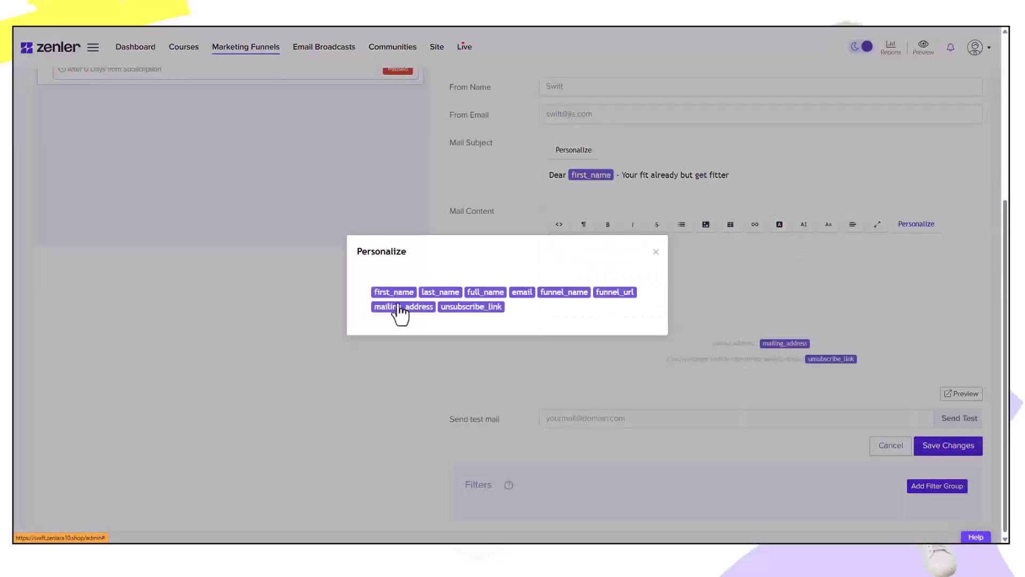
click(395, 297)
text(,)
key(Return)
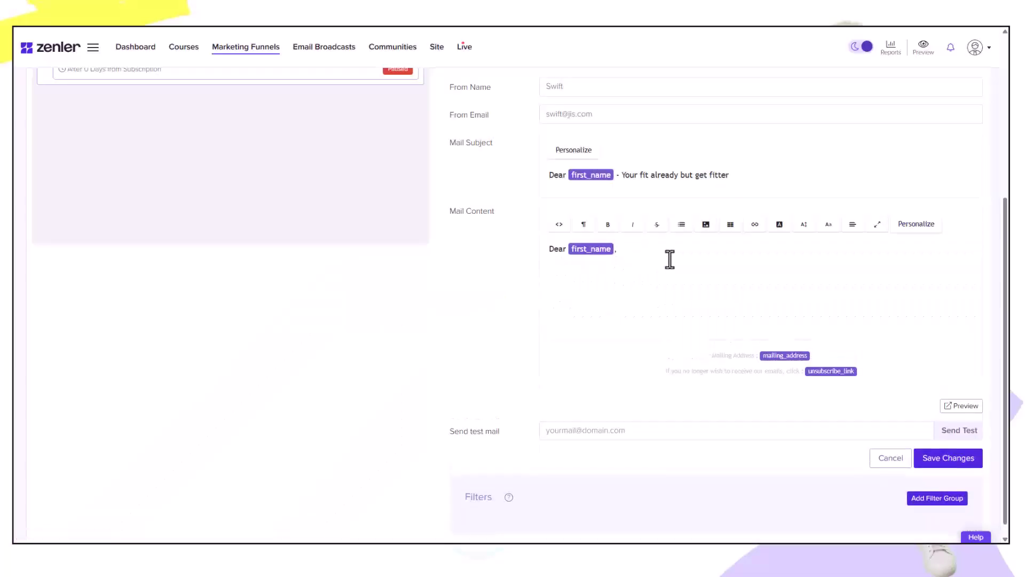
text(We are giving you 50% off of our membership so you can get )
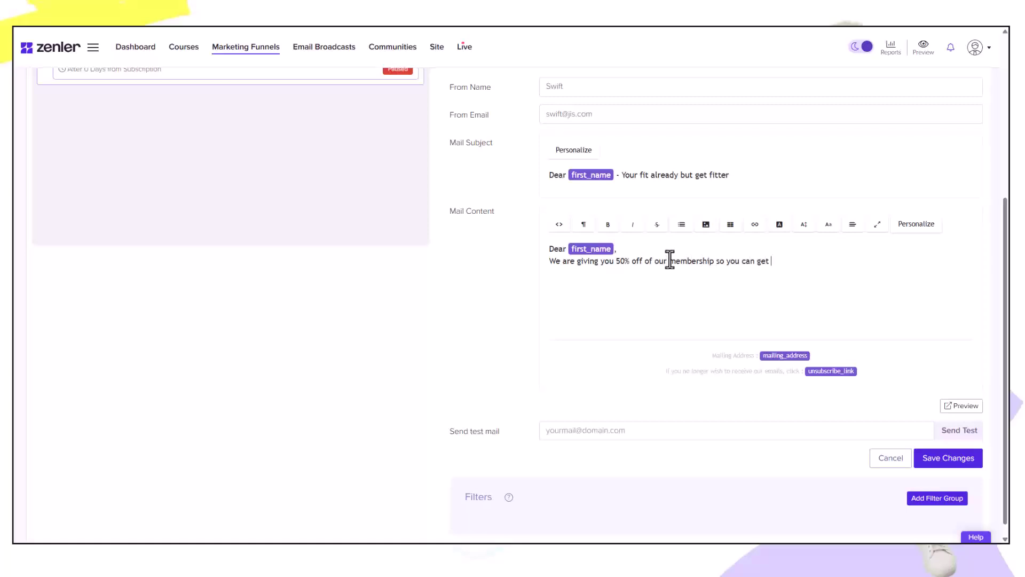
text(motivated and share in community discussions learn health and fitness rela)
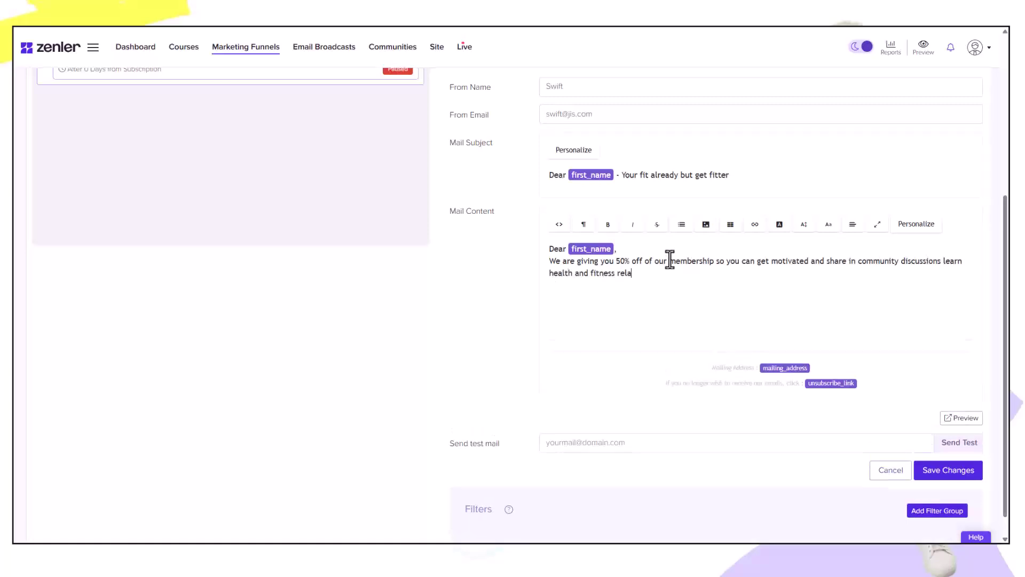
text(ted articles and so much more.)
Add 'Sign up here to get 50% off for 3 months!' and the sign-off 'All the best, Team Fit'.
key(Return)
key(Return)
text(Sign up here to get 50% off for 3 months!)
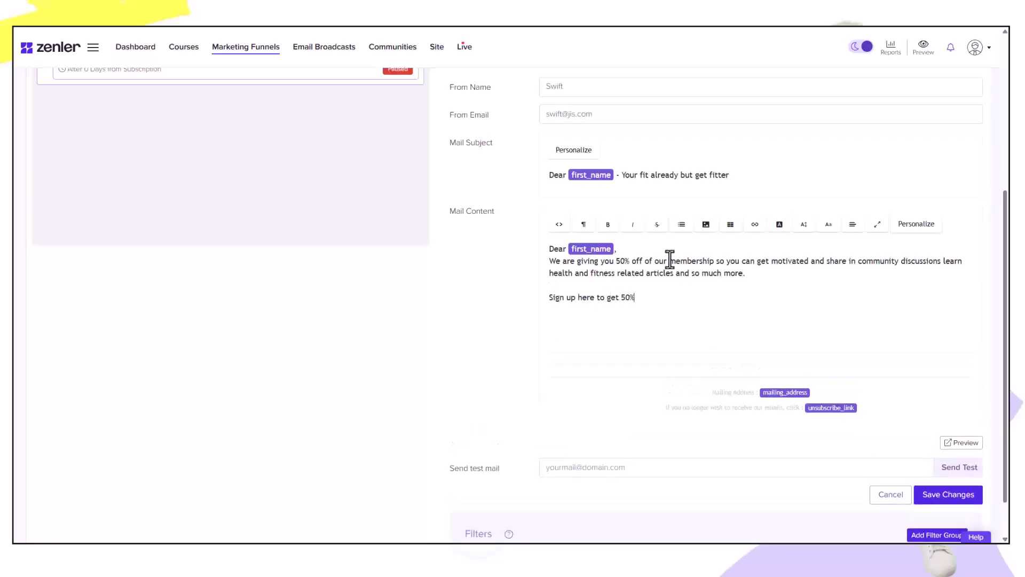
key(Return)
key(Return)
text(All the best)
key(Return)
text(Team Fi)
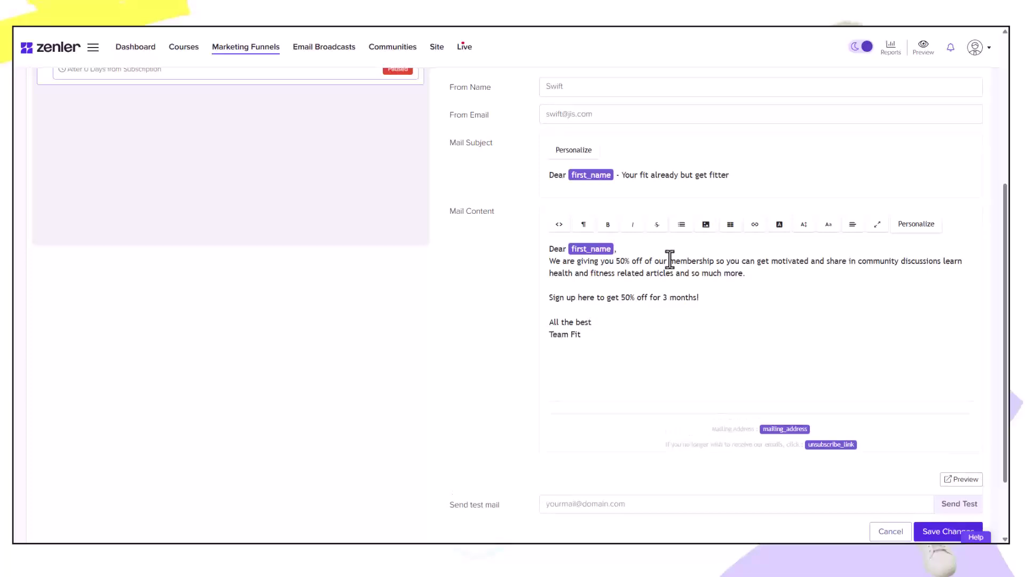
text(t)
Save the email and confirm making it live.
scroll(717, 359, up, 1)
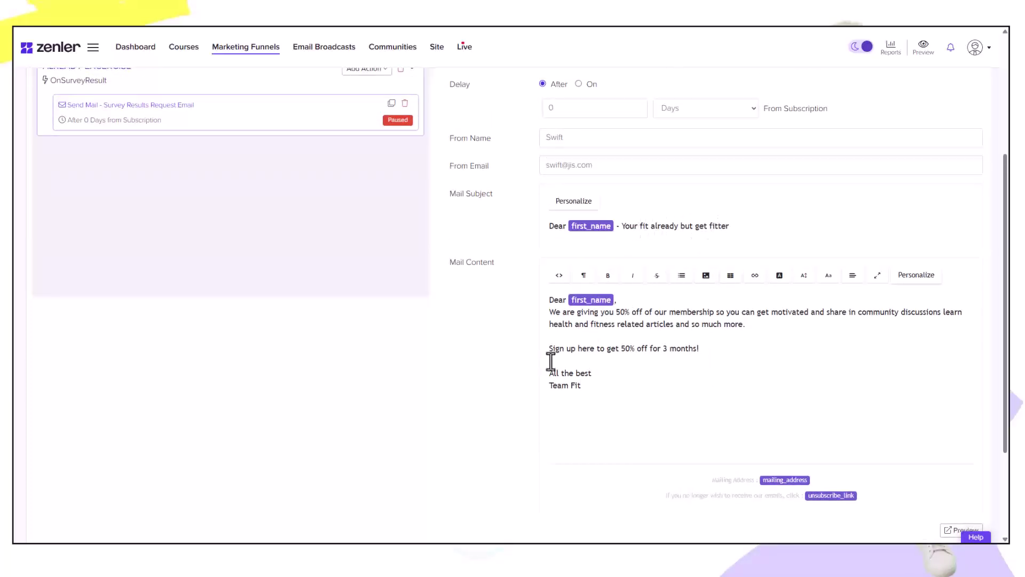
scroll(524, 366, down, 3)
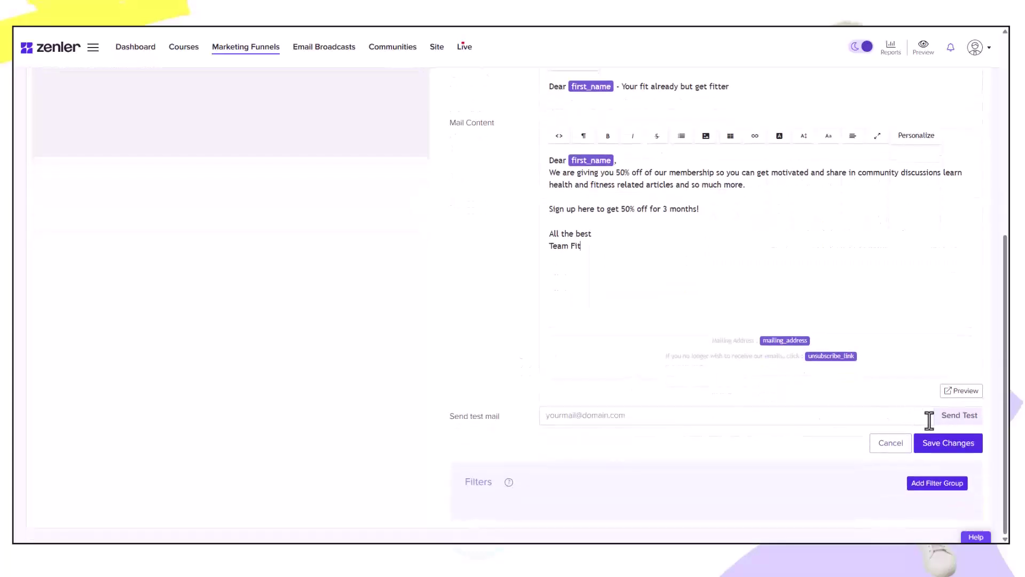
click(941, 451)
click(543, 356)
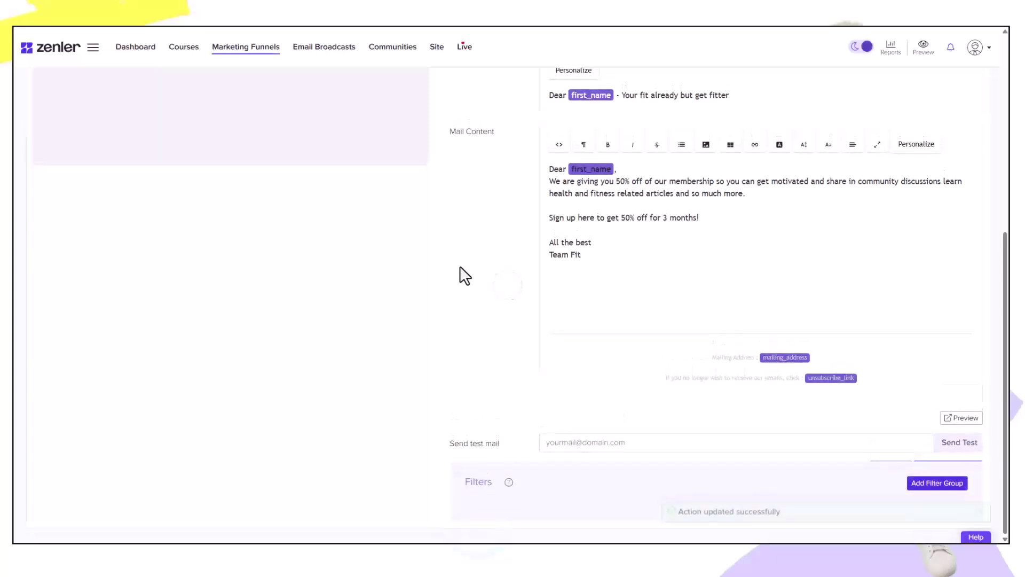
scroll(463, 265, up, 4)
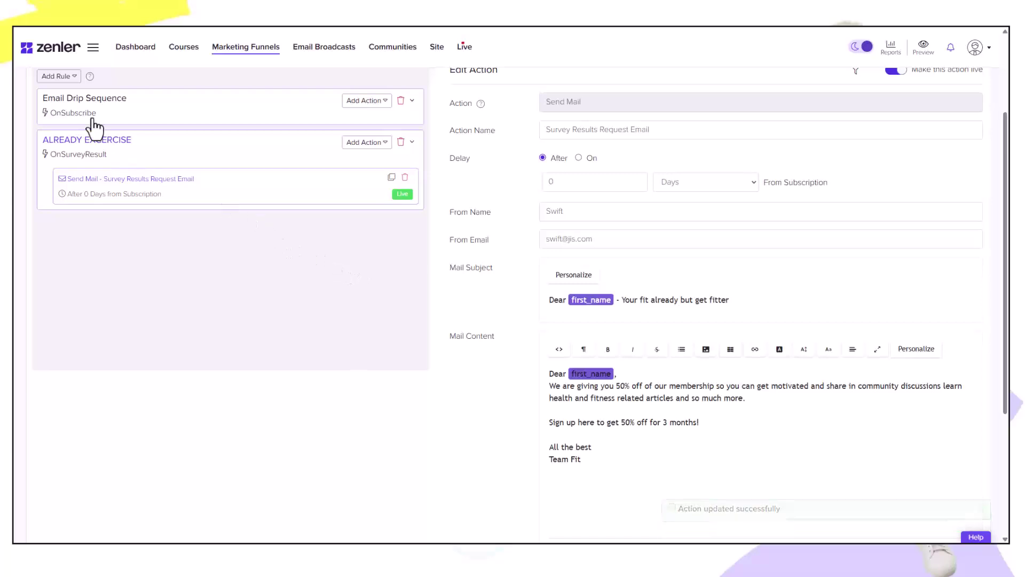
Add an OnSurveyResult rule named NO EXERCISE for the No Exercise result and save it.
click(75, 78)
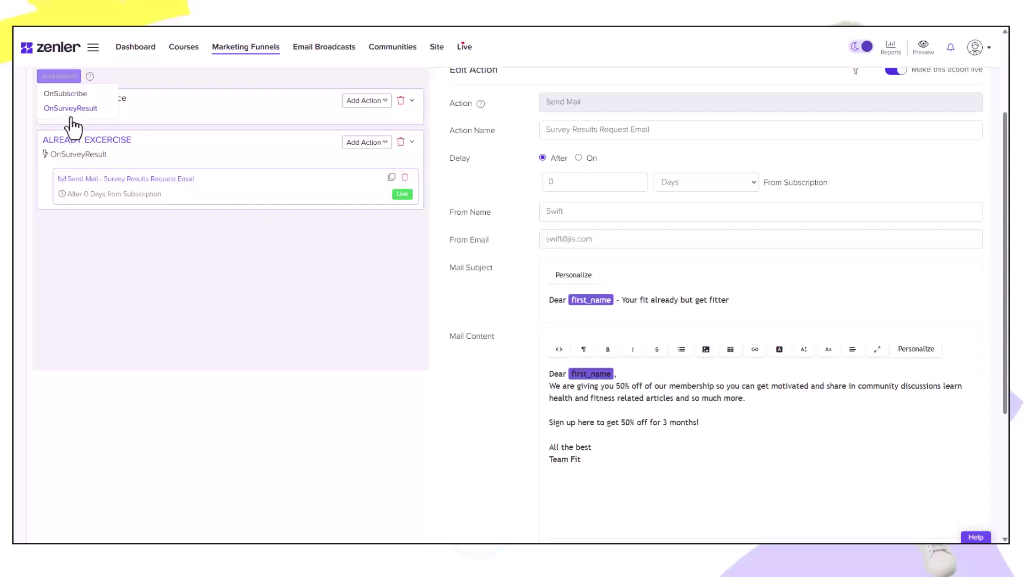
click(70, 109)
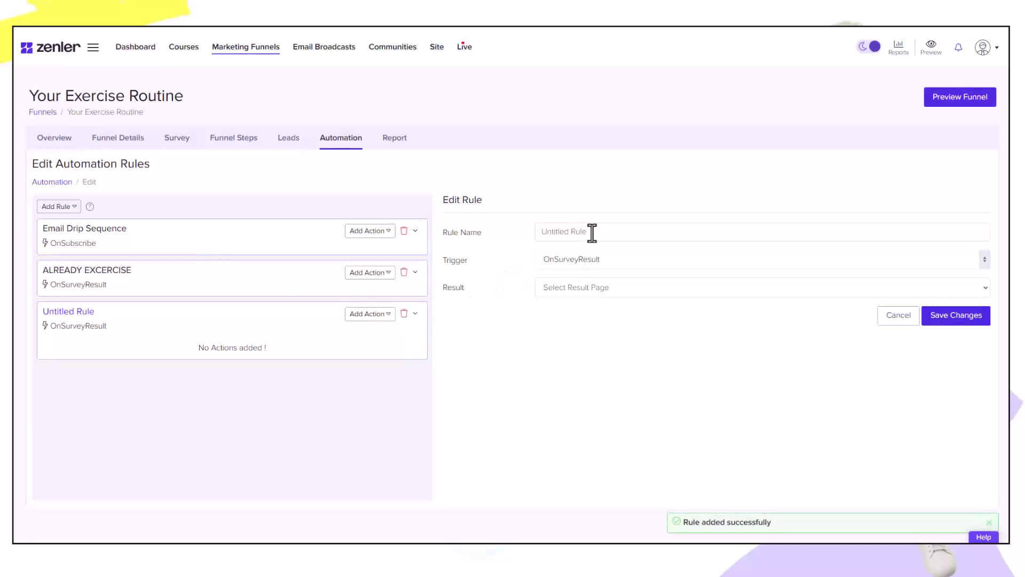
drag(592, 232, 518, 239)
text(NO EXER)
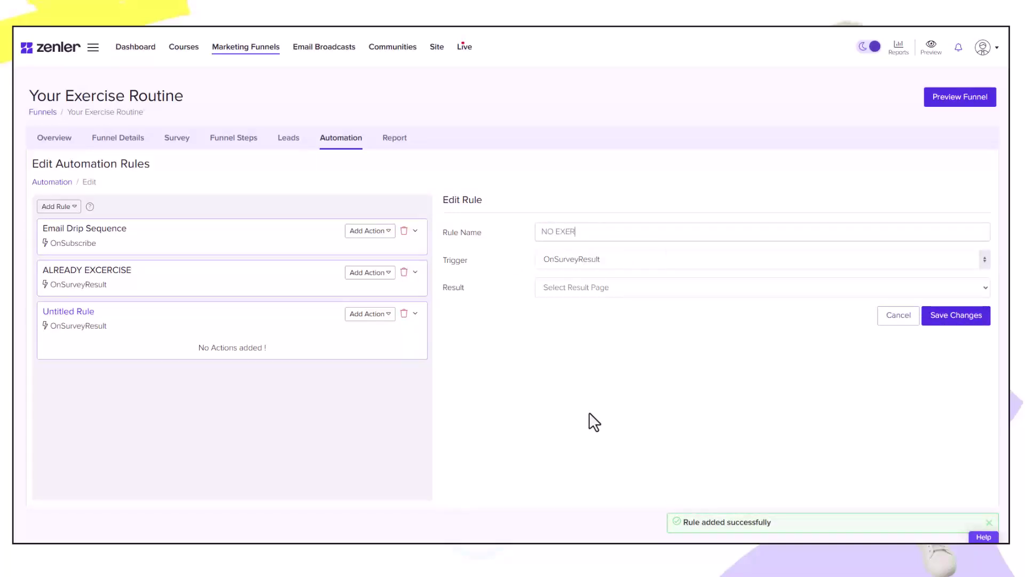
text(CISE)
click(606, 287)
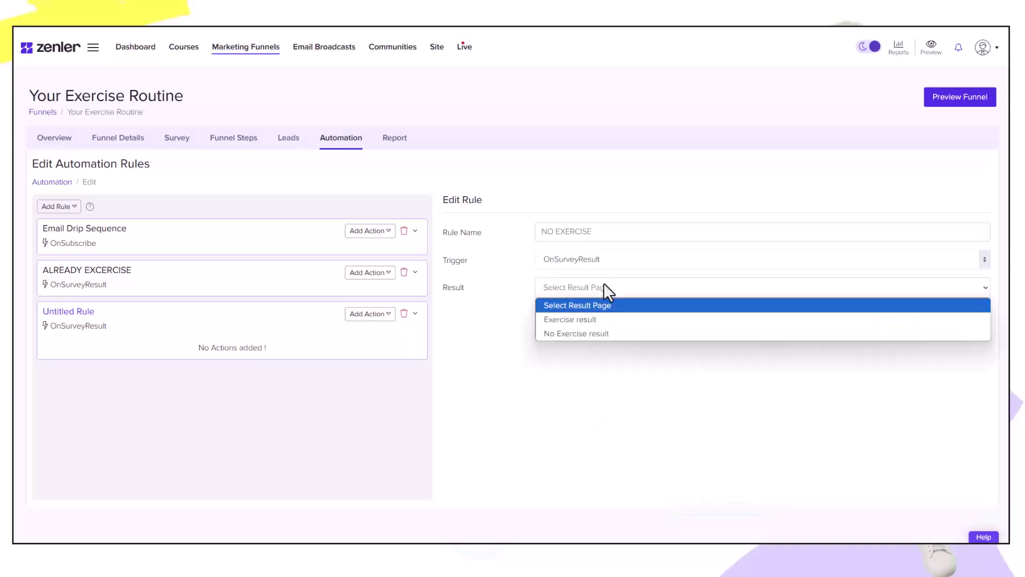
click(574, 334)
click(946, 320)
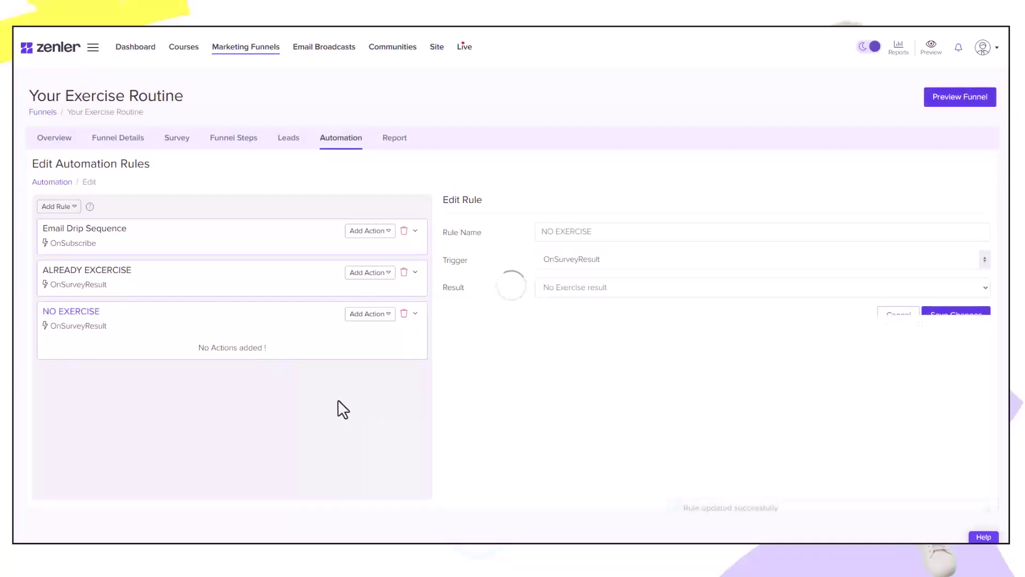
Add a Send Mail action to NO EXERCISE, save the email, and confirm making it live.
click(384, 315)
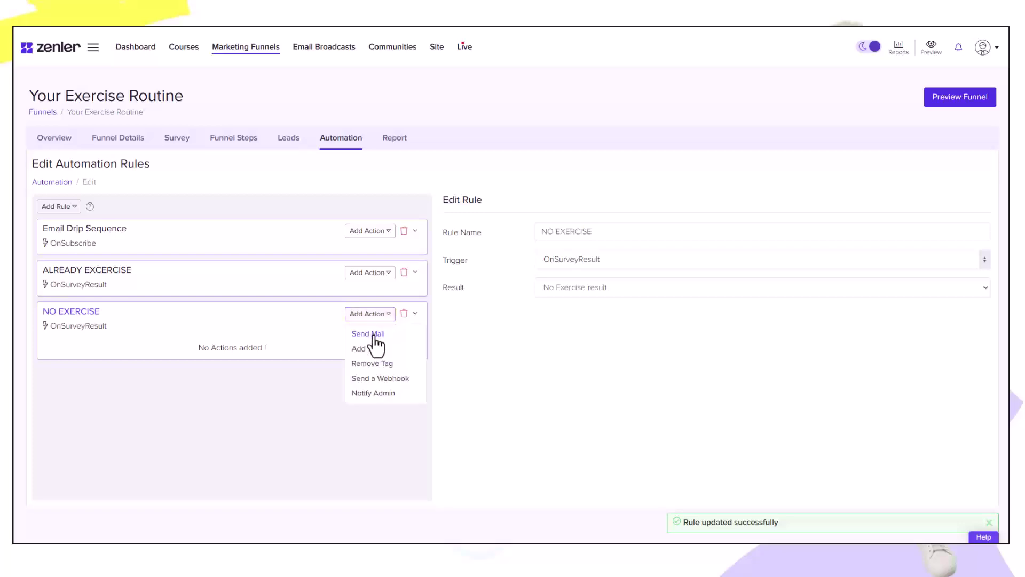
click(396, 336)
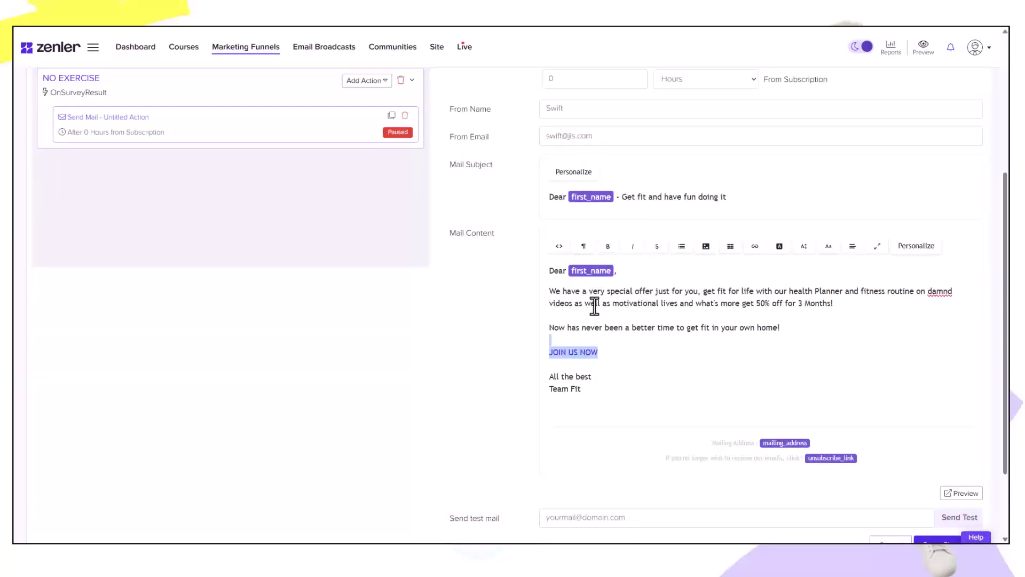
click(667, 327)
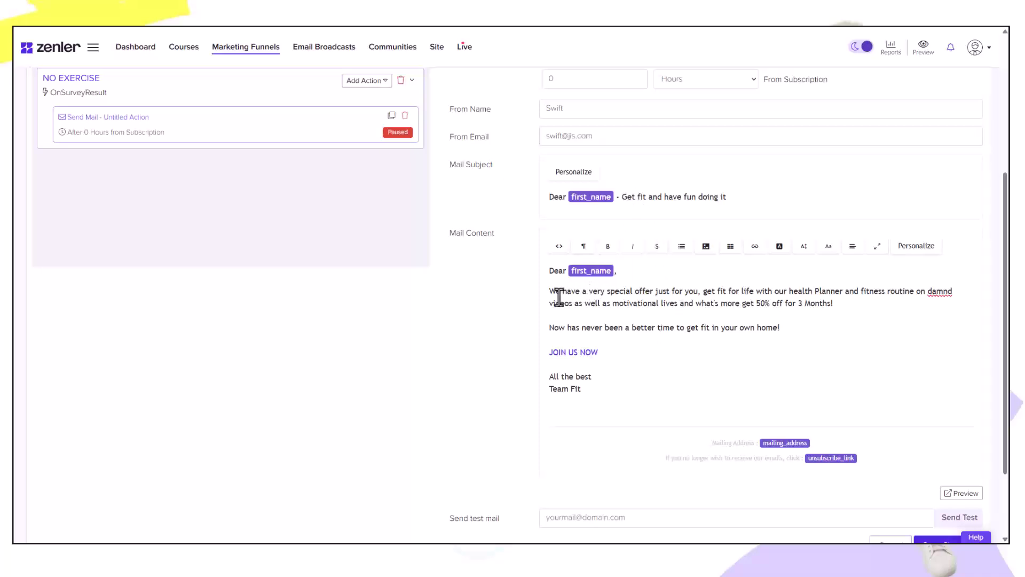
scroll(561, 401, down, 2)
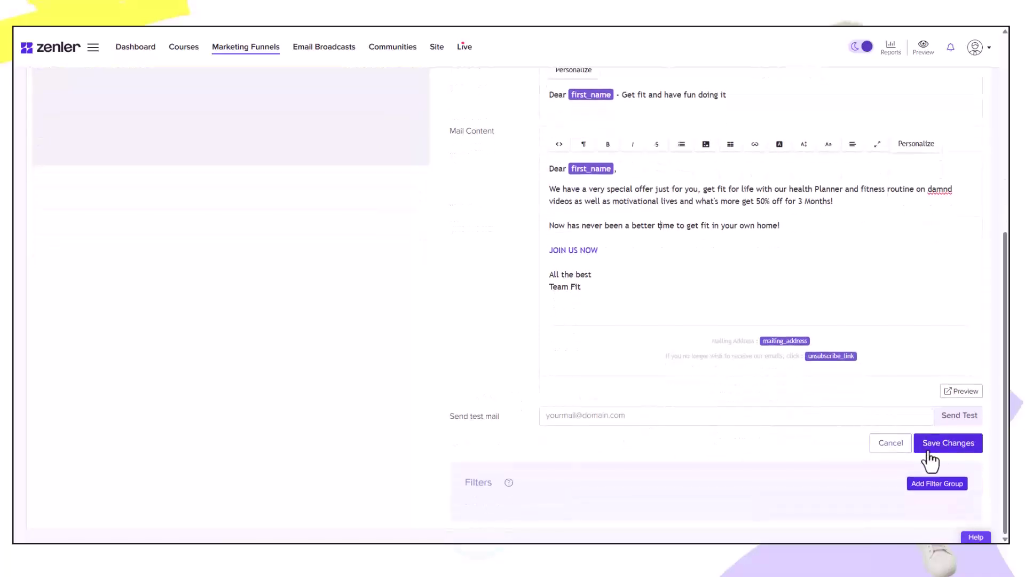
click(932, 445)
click(546, 352)
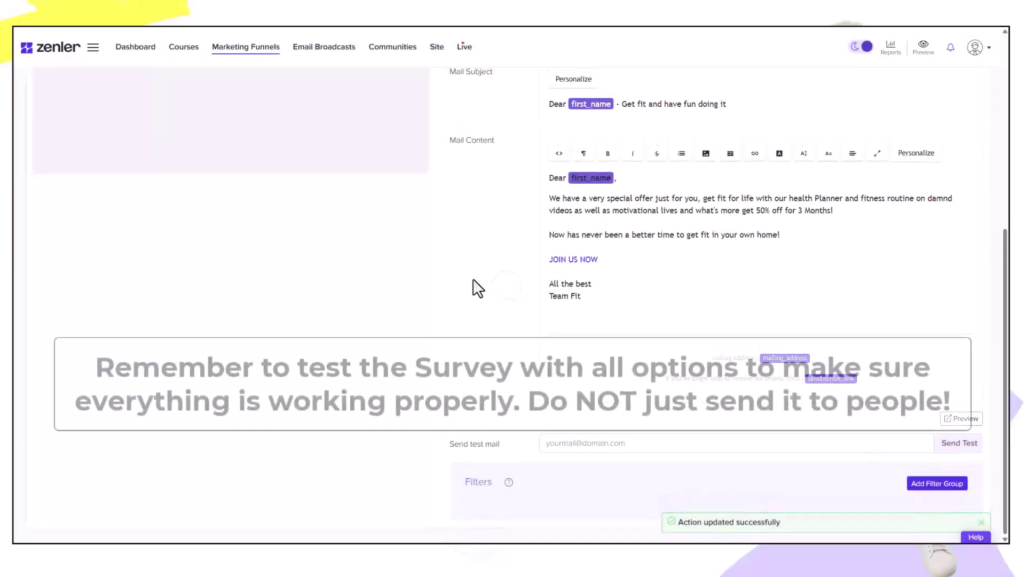
scroll(473, 283, up, 5)
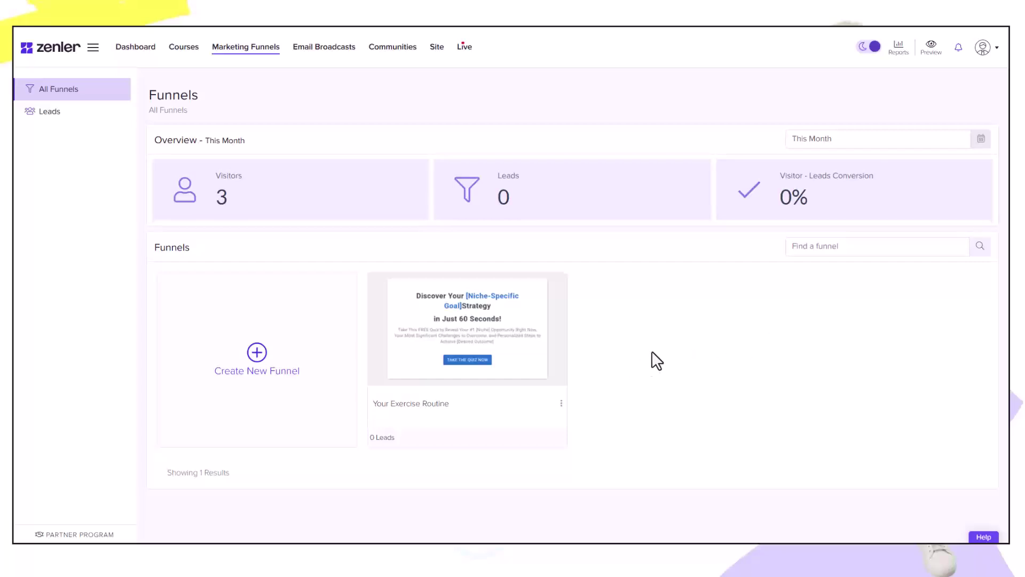
Preview the survey answering Yes, Cardio and Seven, then finish it.
click(486, 326)
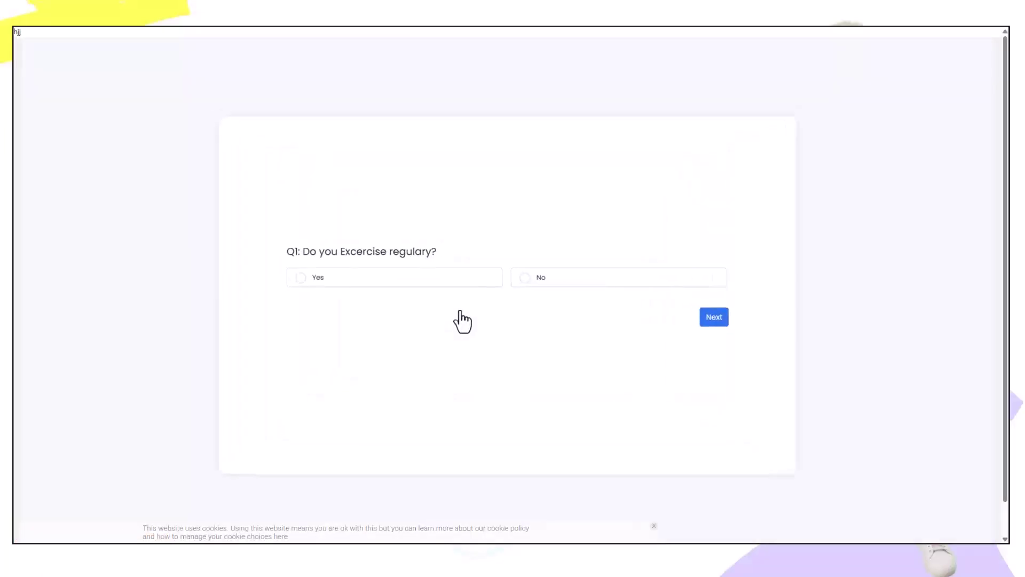
click(256, 275)
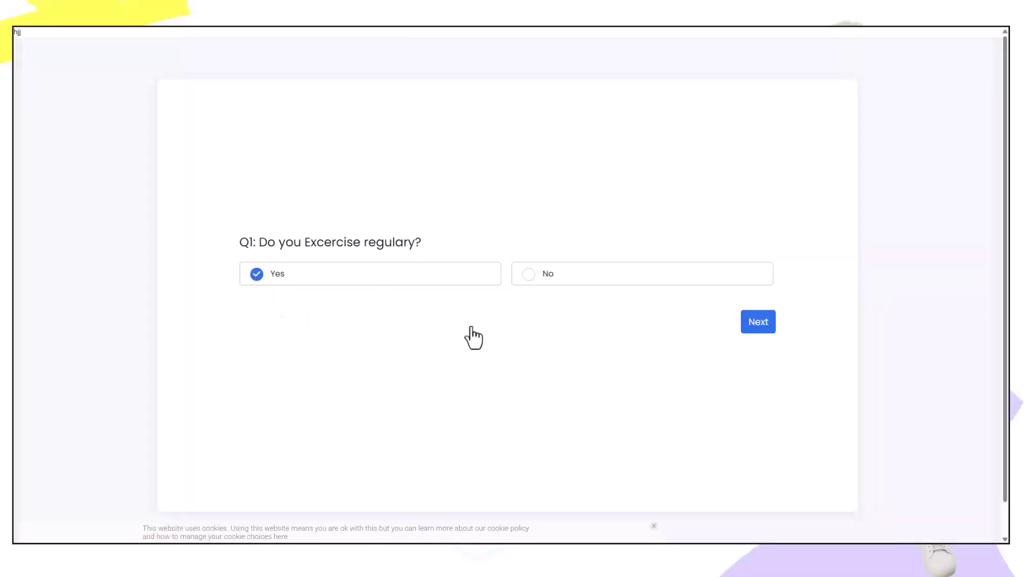
click(761, 324)
click(255, 279)
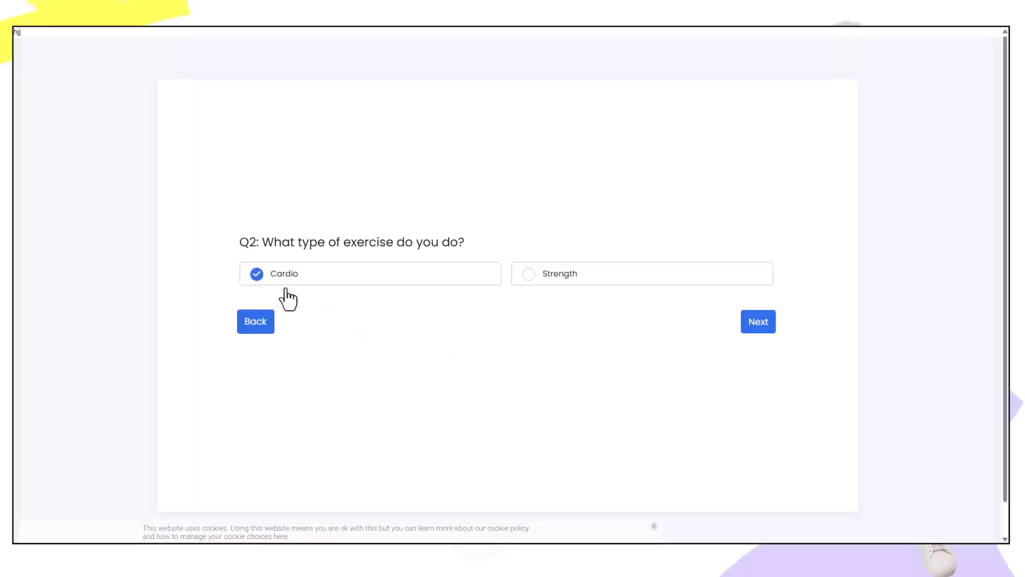
click(761, 326)
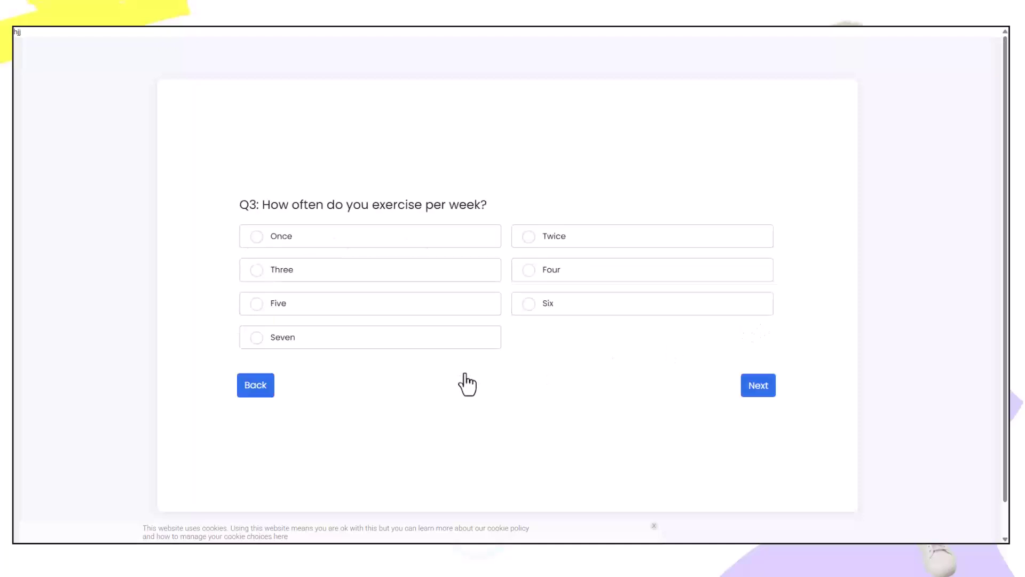
click(257, 339)
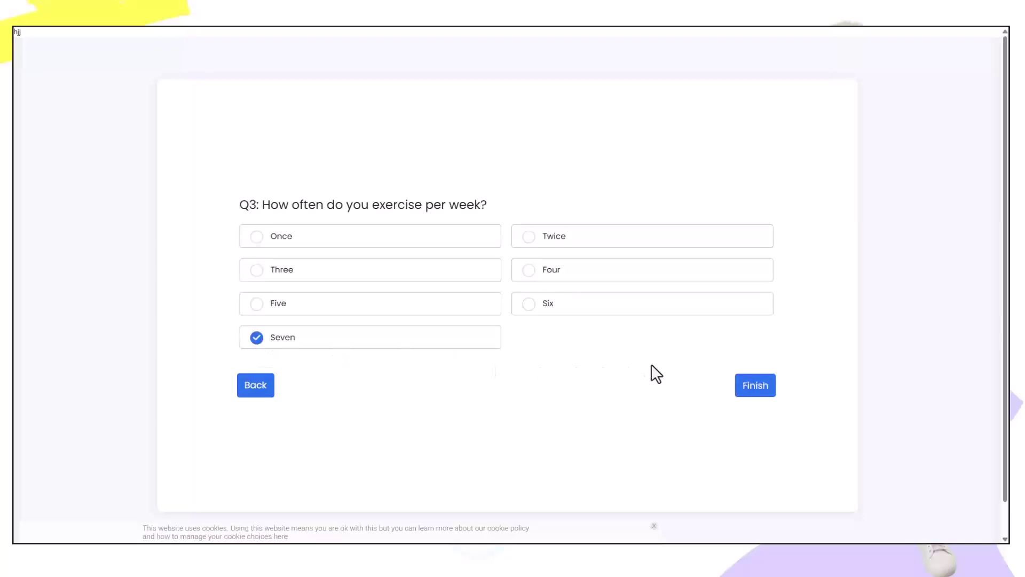
click(754, 386)
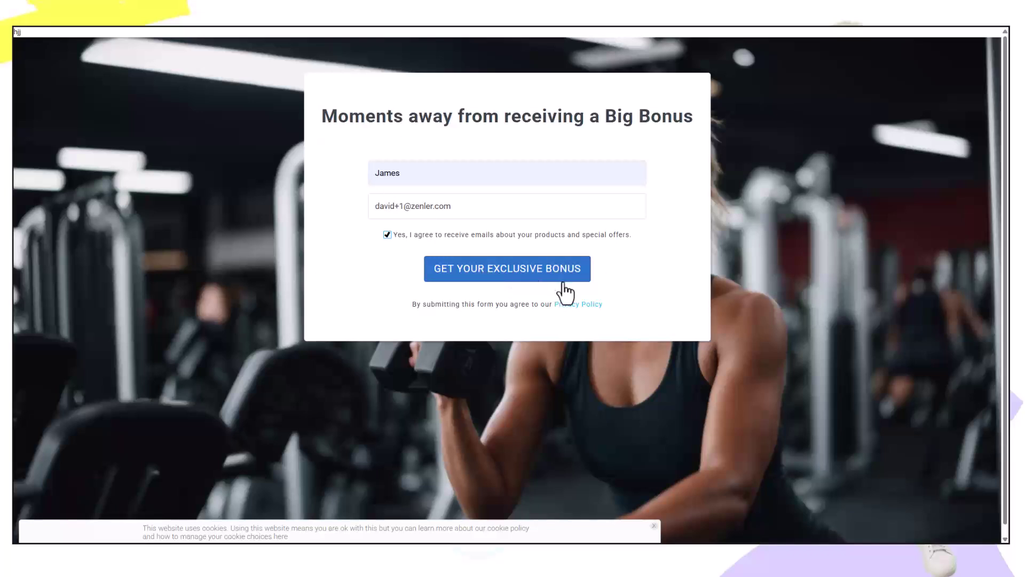
Submit the bonus opt-in form and view the 'Already fit!' result page.
click(563, 282)
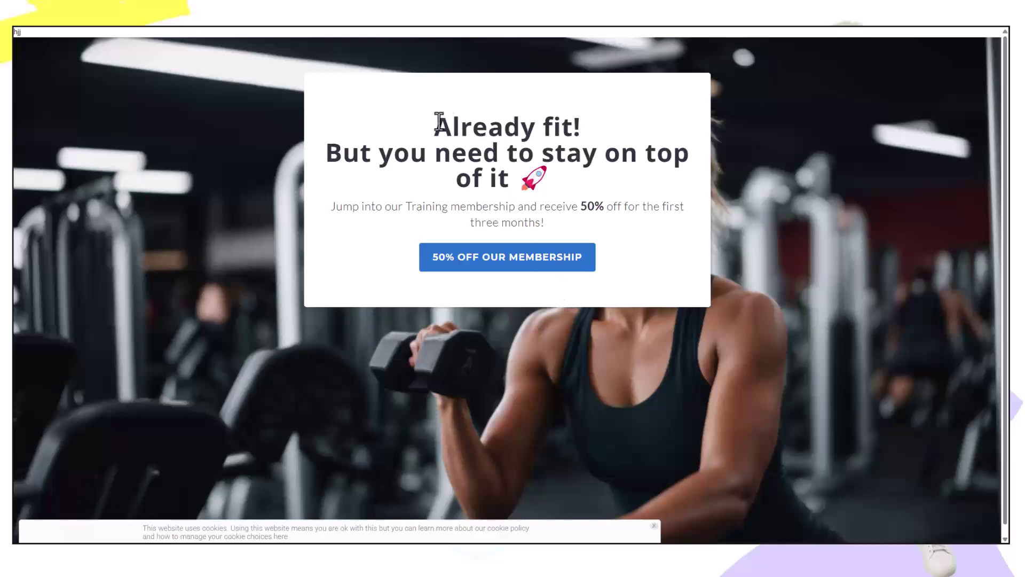
drag(438, 123, 561, 180)
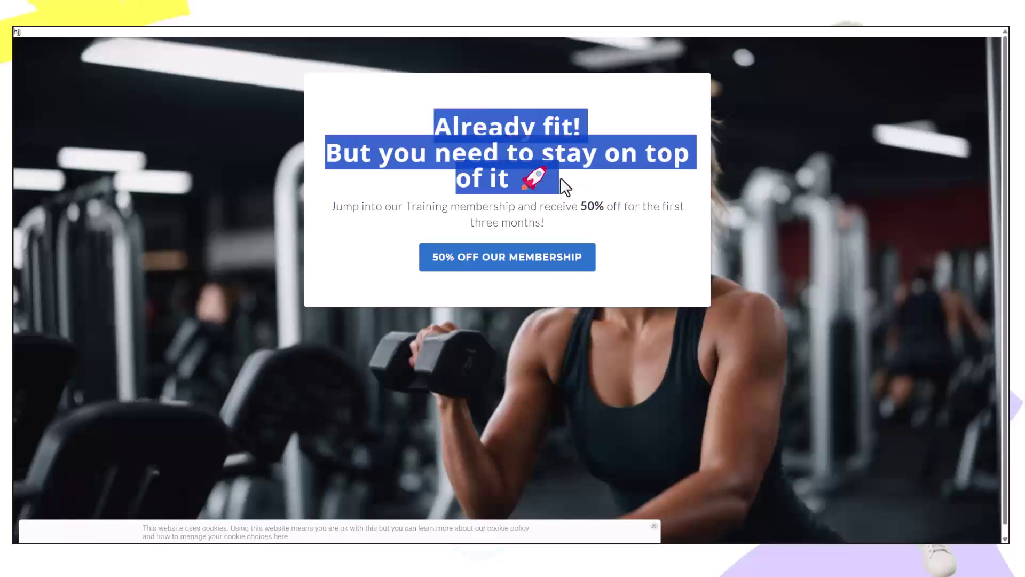
click(609, 184)
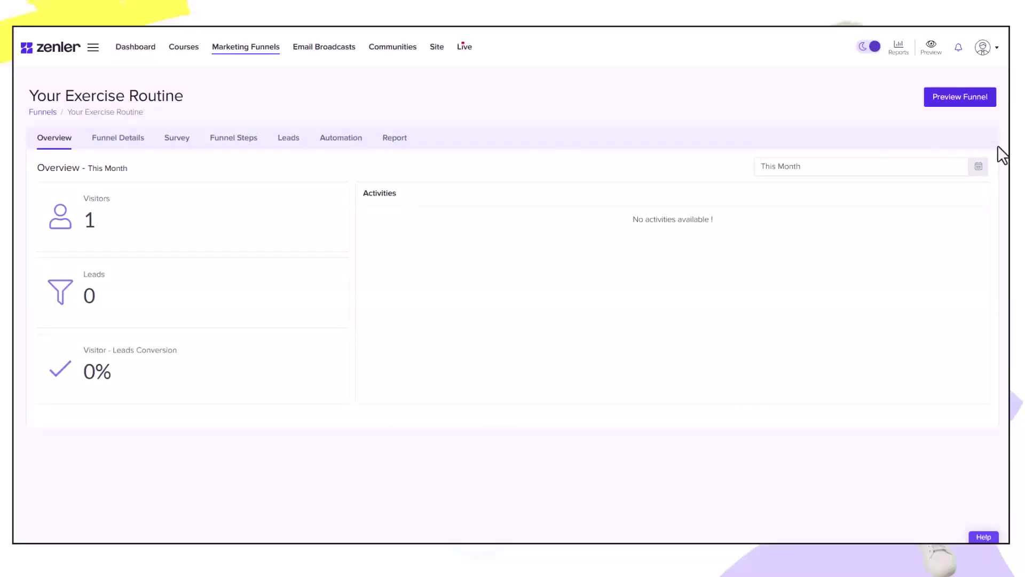
Preview the funnel, answer No on Q1, and observe it still advances to Q2.
click(946, 97)
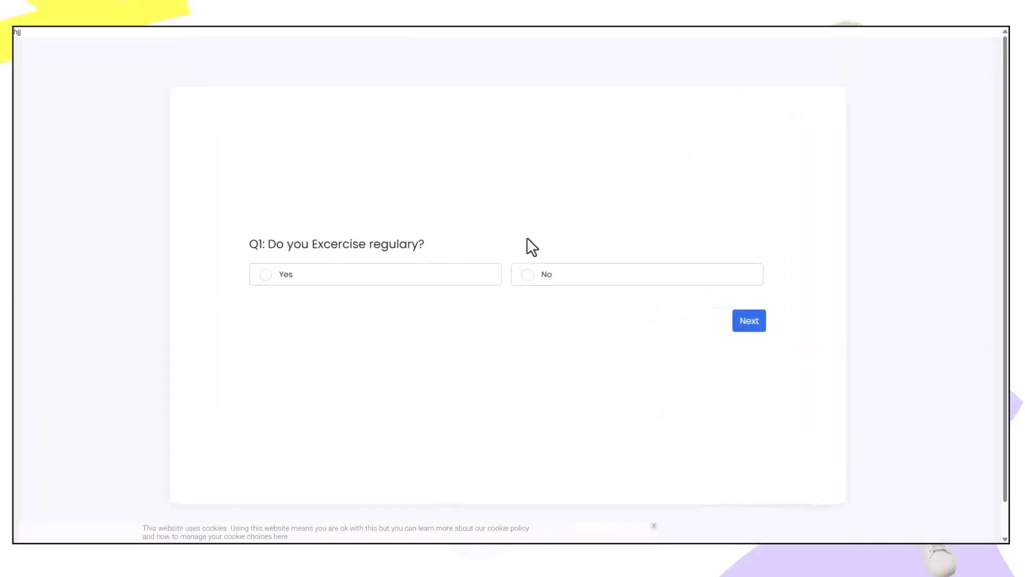
click(528, 277)
click(758, 327)
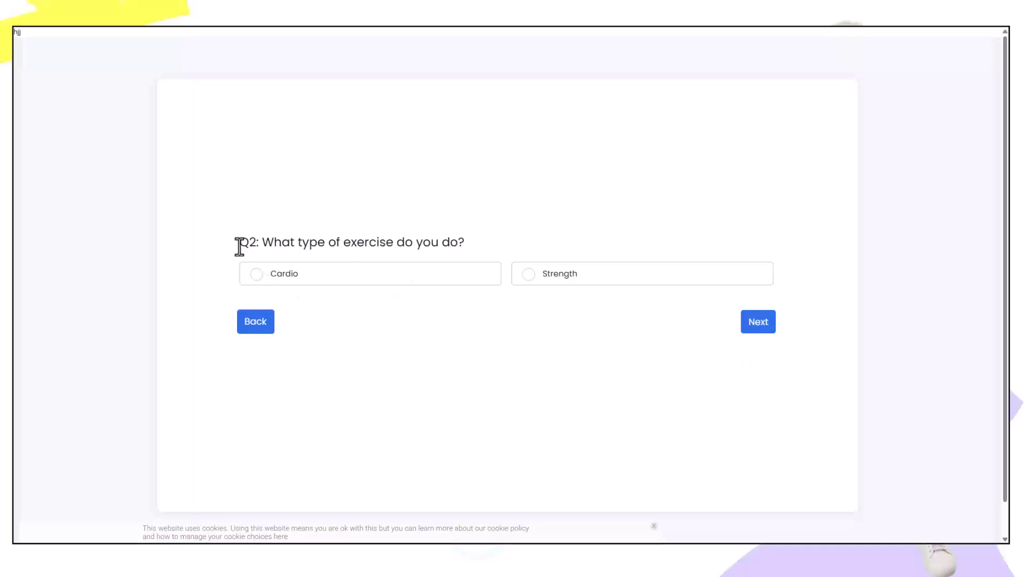
drag(239, 246, 488, 245)
click(504, 313)
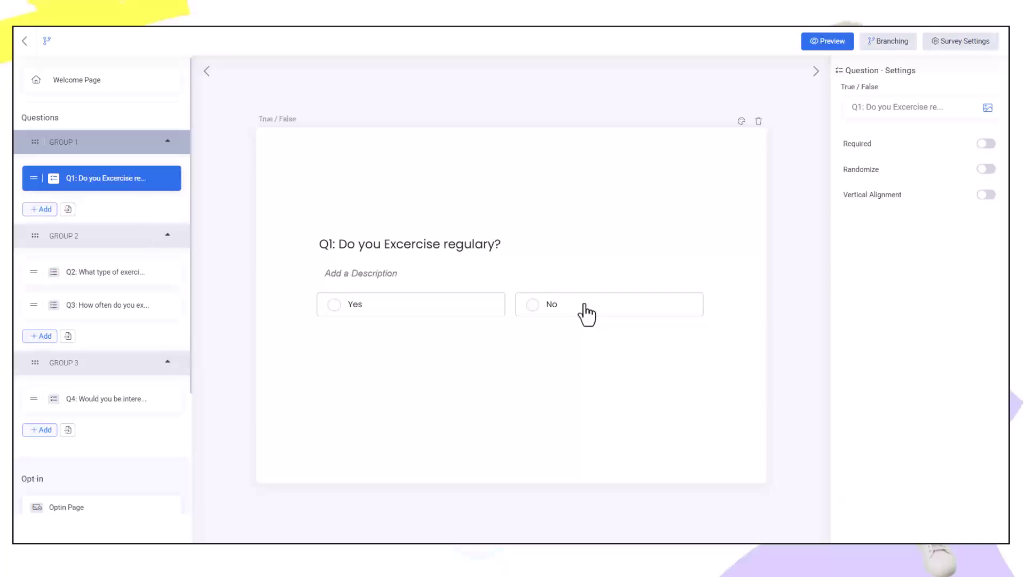
Open Q1's branching rules and send the No answer to Q4 in Group 3.
click(105, 401)
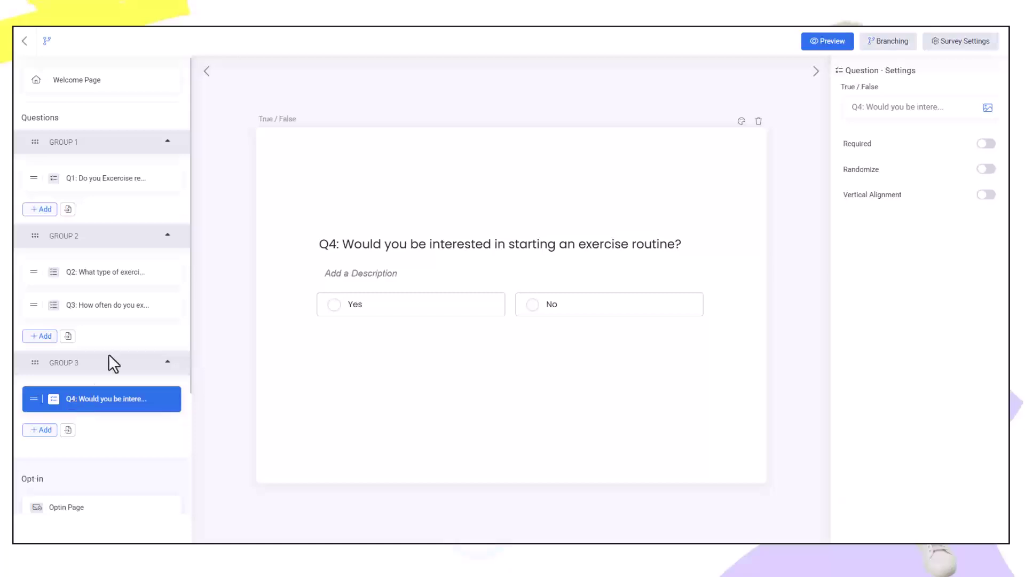
click(114, 181)
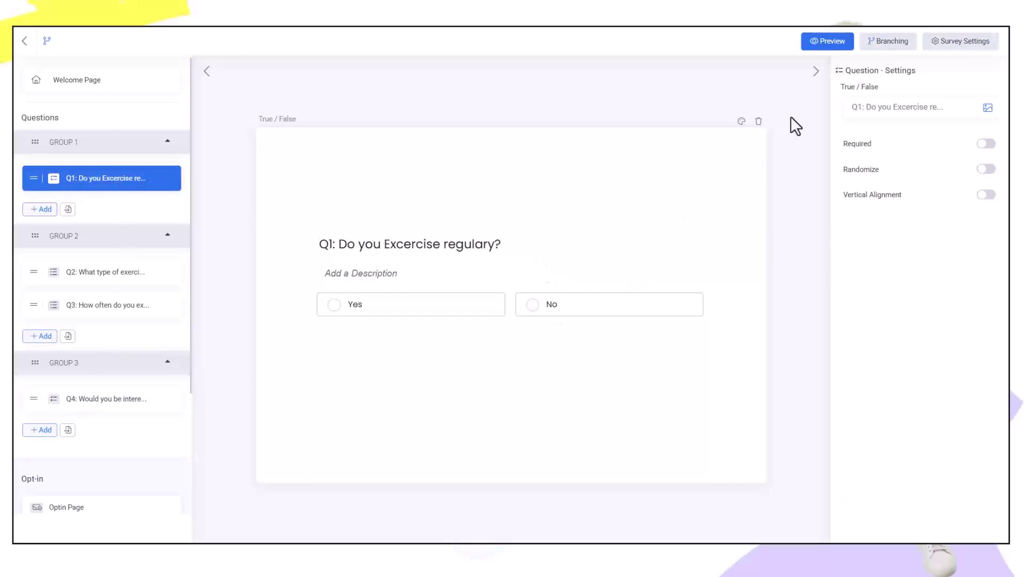
click(884, 43)
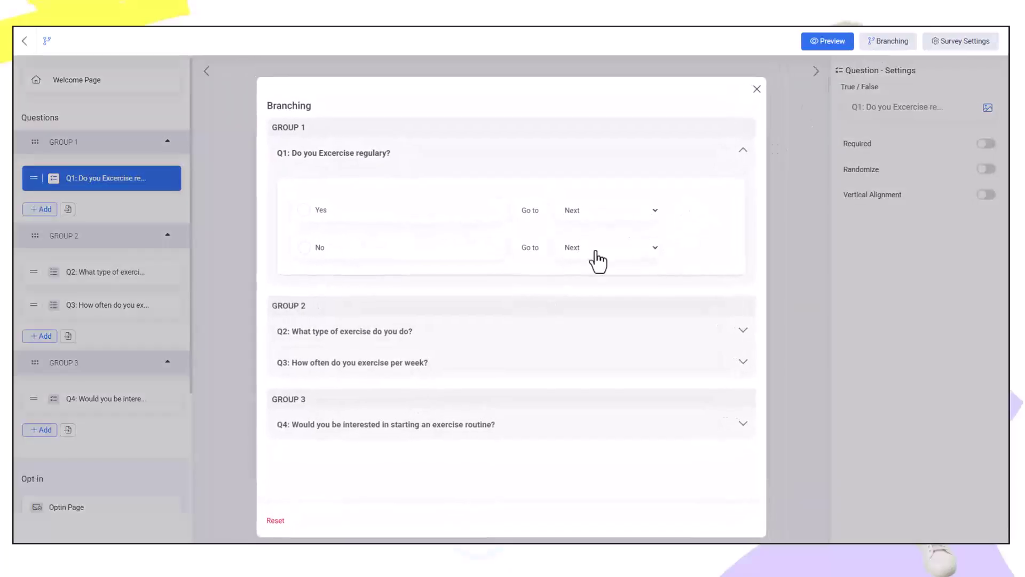
click(656, 249)
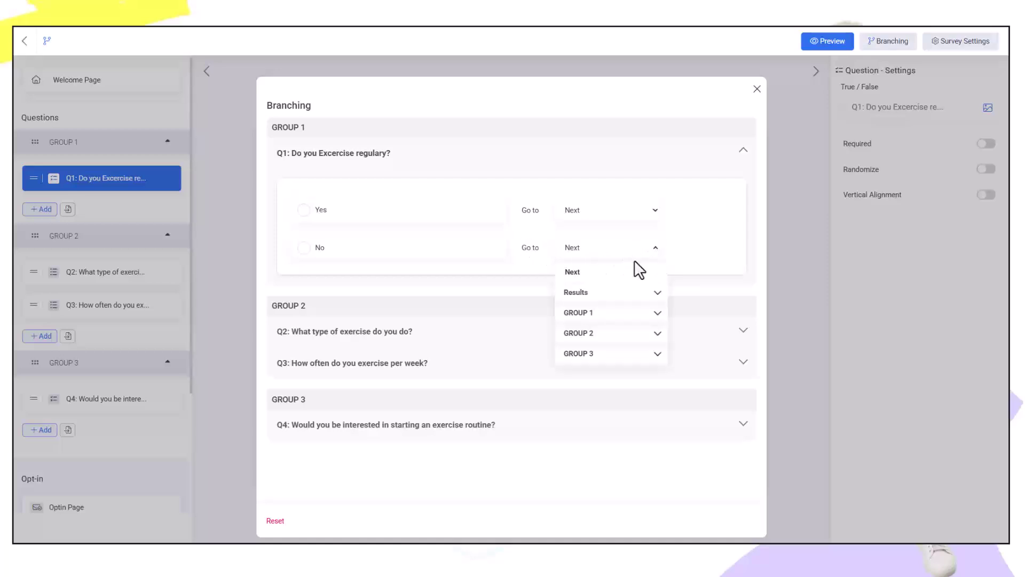
click(660, 357)
click(610, 378)
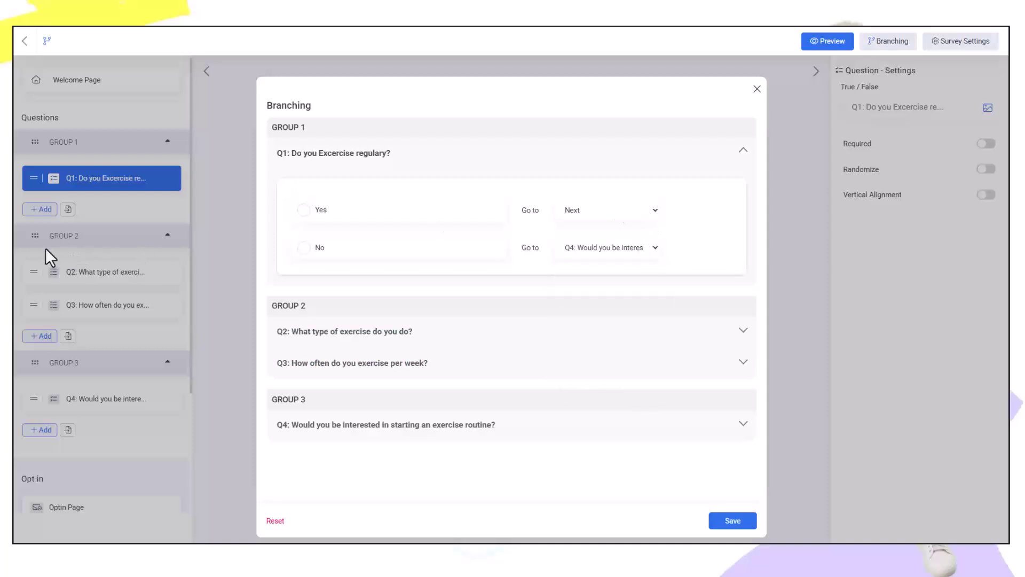
Send the Yes answer to Q2, save the branching, and preview the survey.
click(656, 211)
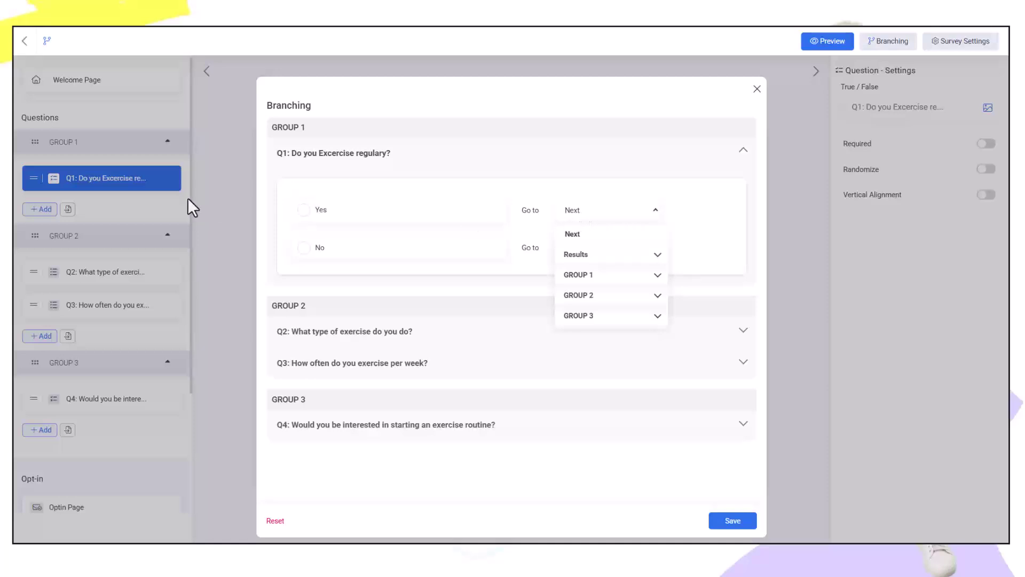
click(658, 295)
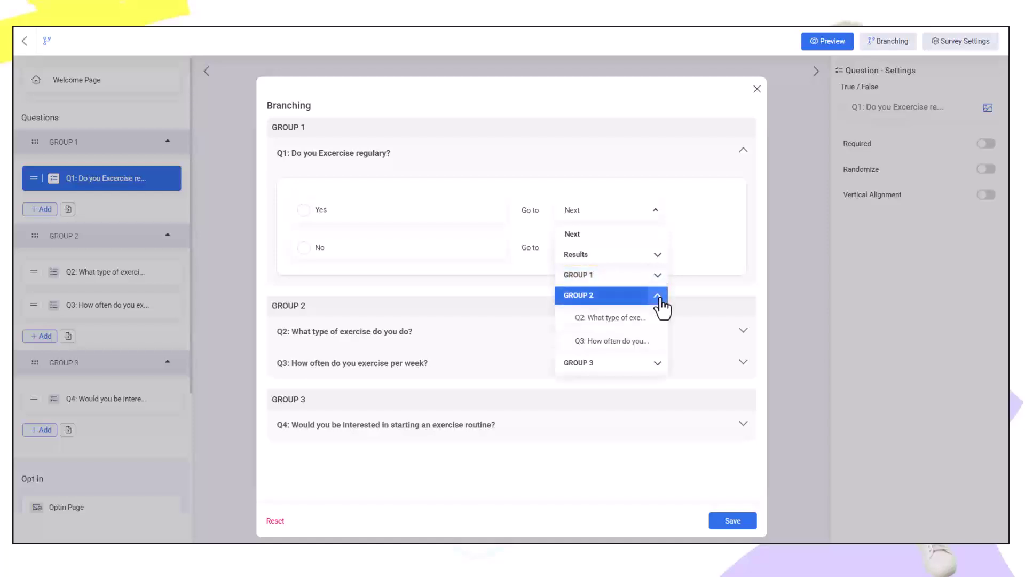
click(603, 314)
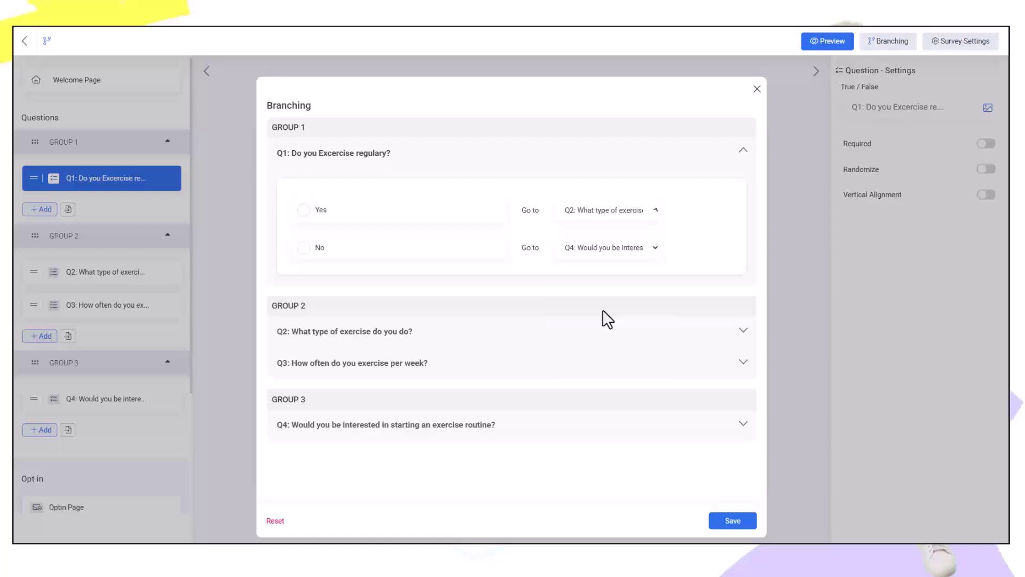
click(727, 522)
click(814, 47)
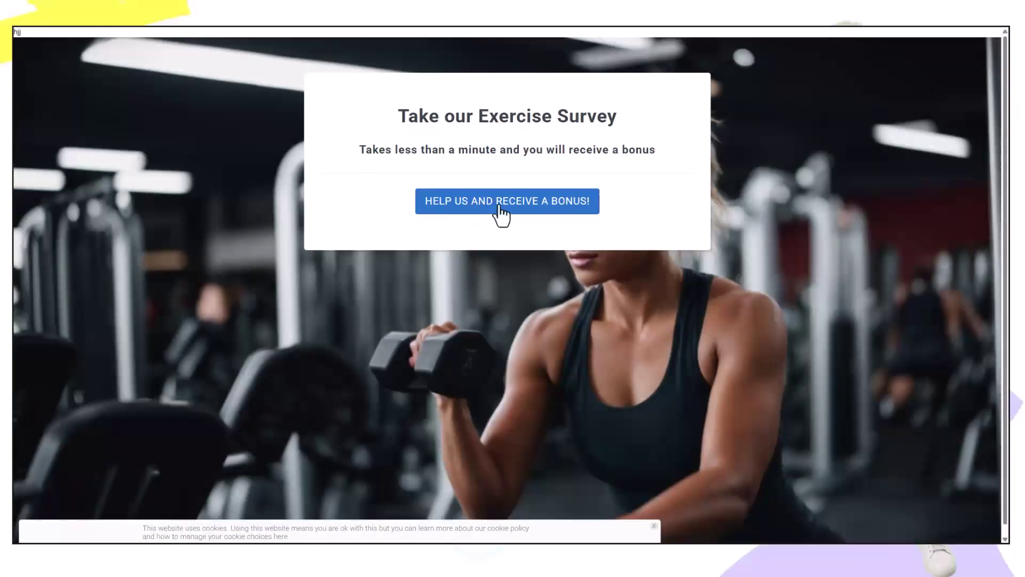
Start the survey preview, answer No on Q1, and confirm it jumps to Q4.
click(605, 216)
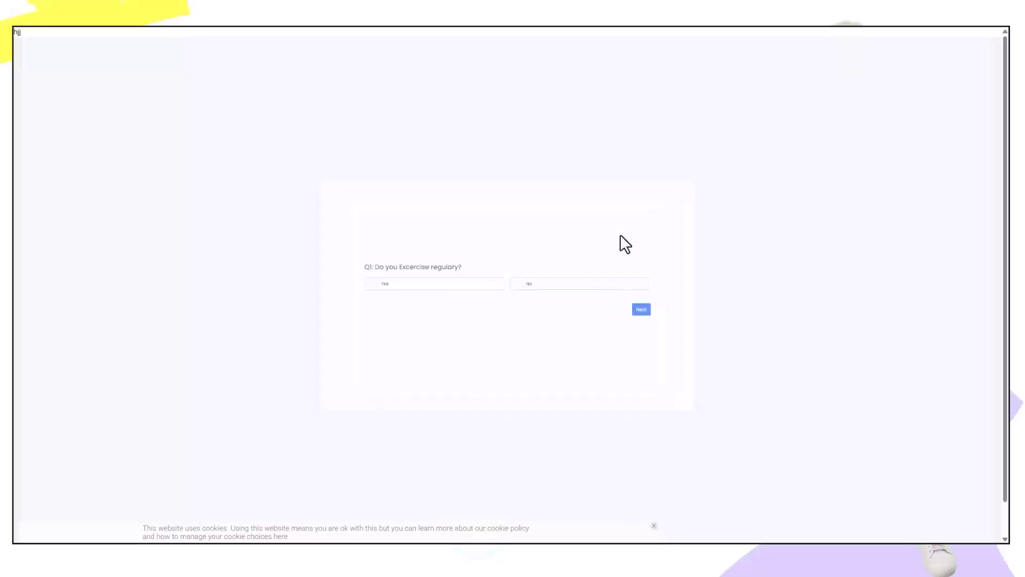
click(528, 277)
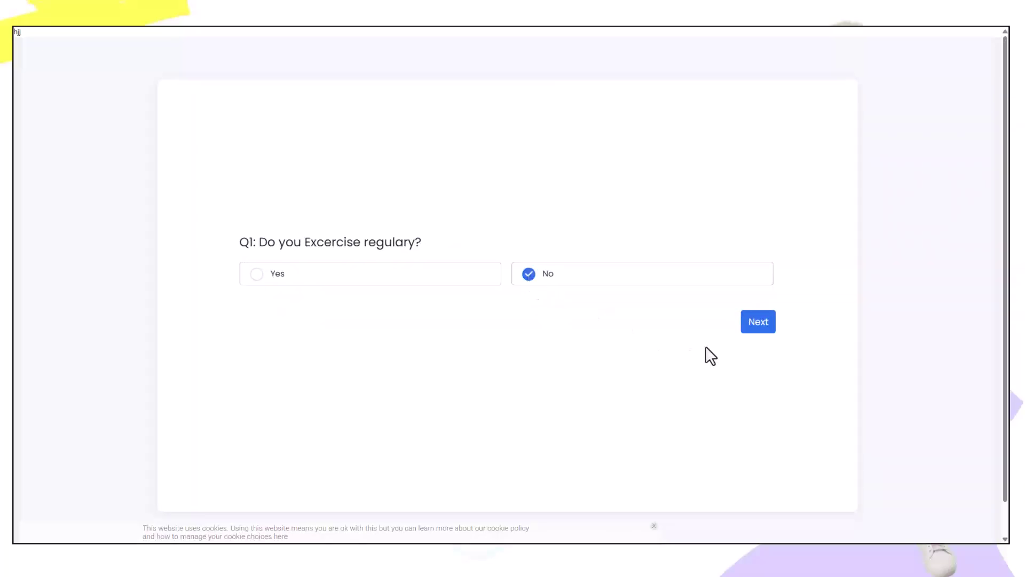
click(759, 326)
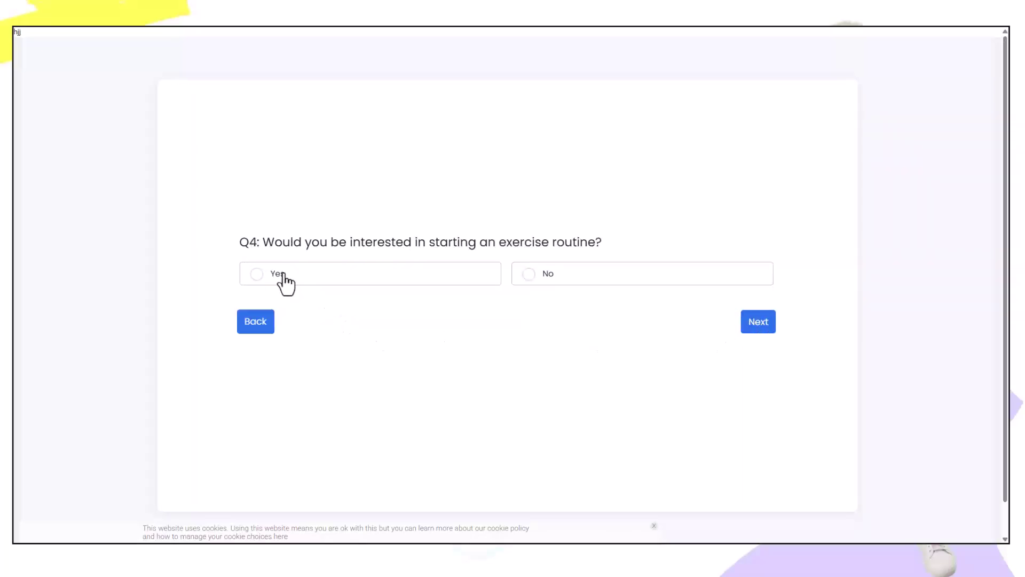
drag(249, 243, 606, 248)
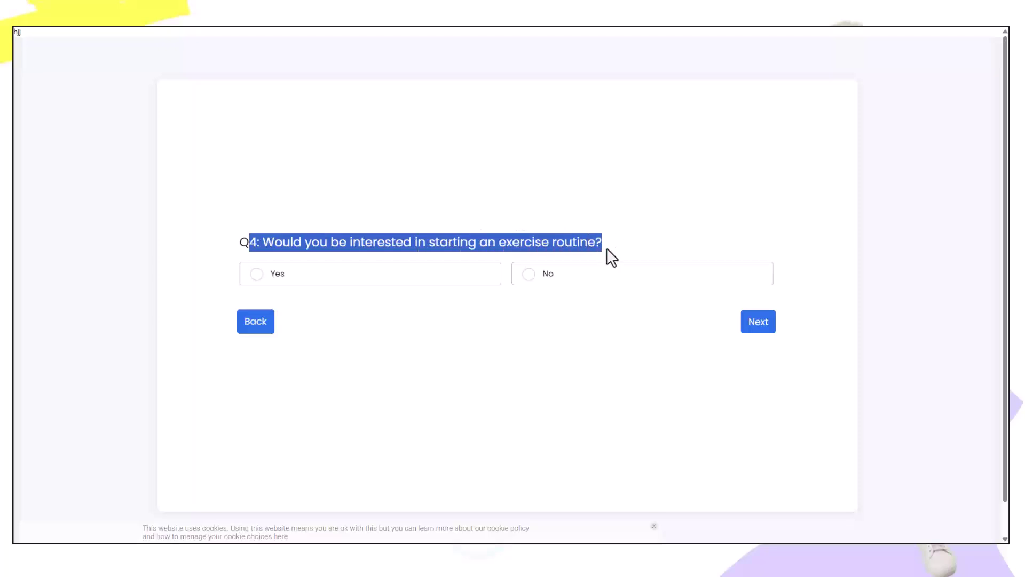
click(583, 367)
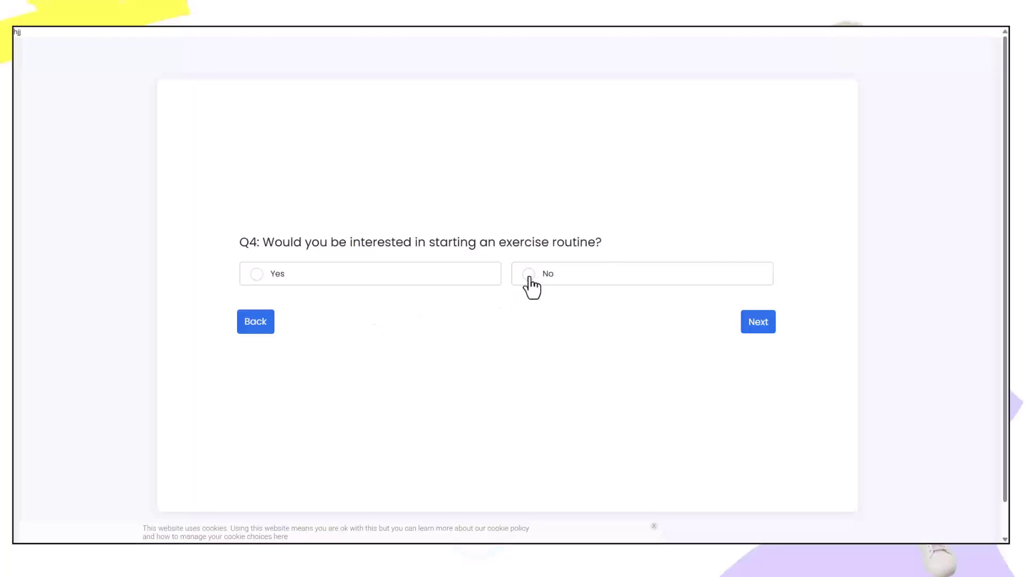
Answer Yes on Q4, finish, and check the 'Ready to take your training seriously' result page.
click(256, 274)
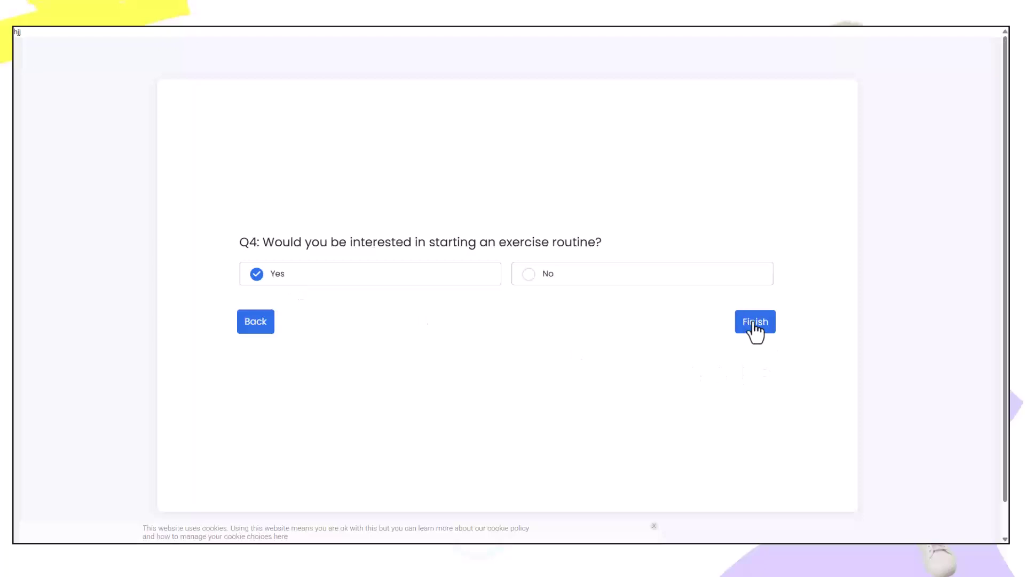
click(756, 321)
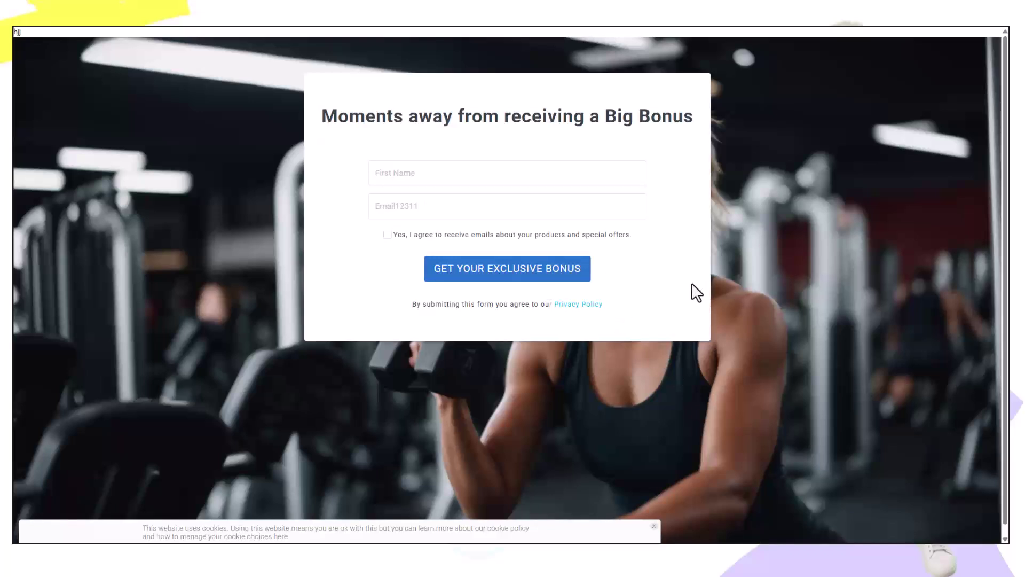
drag(344, 124, 716, 238)
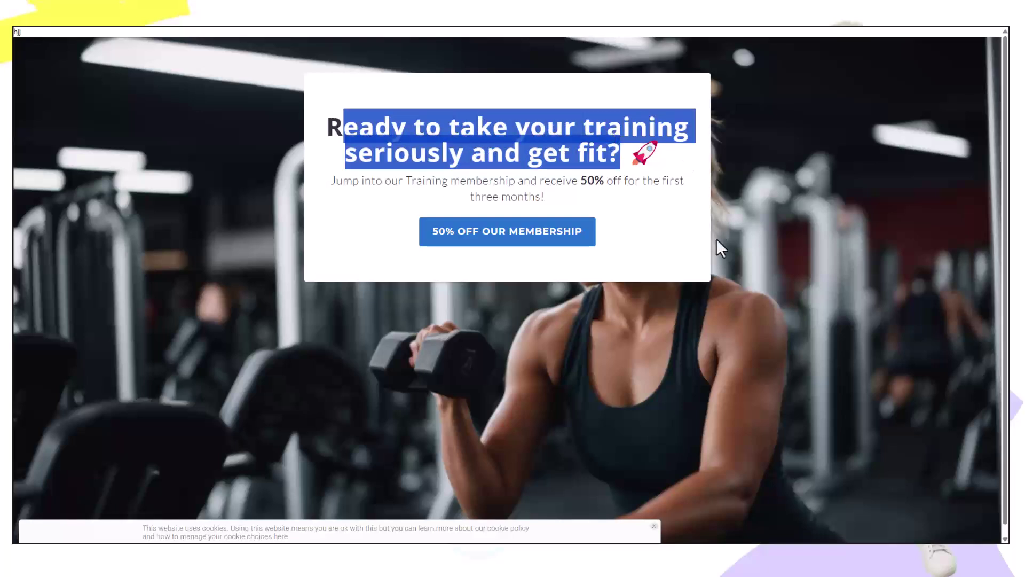
click(694, 242)
drag(468, 131, 622, 156)
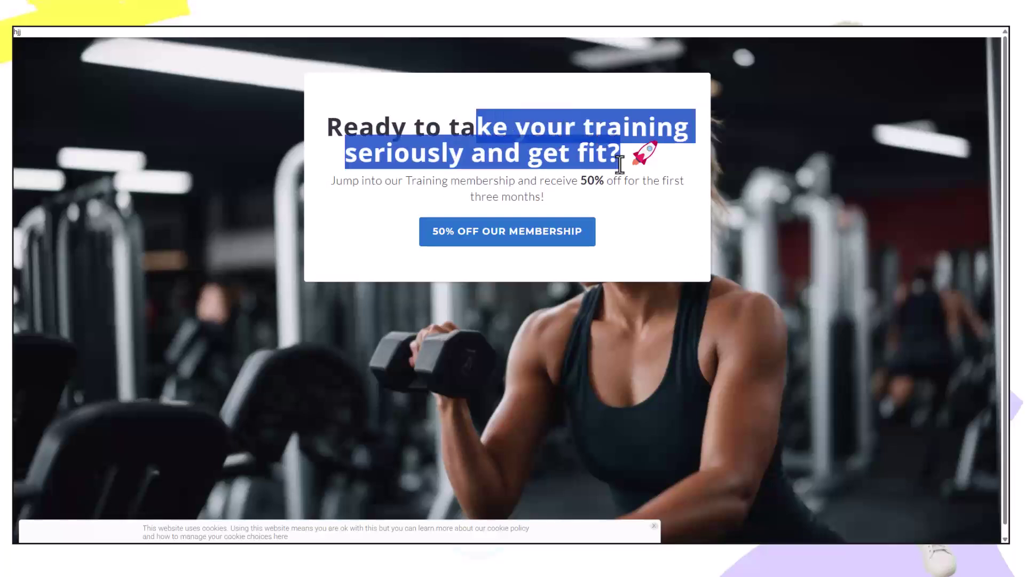
click(658, 245)
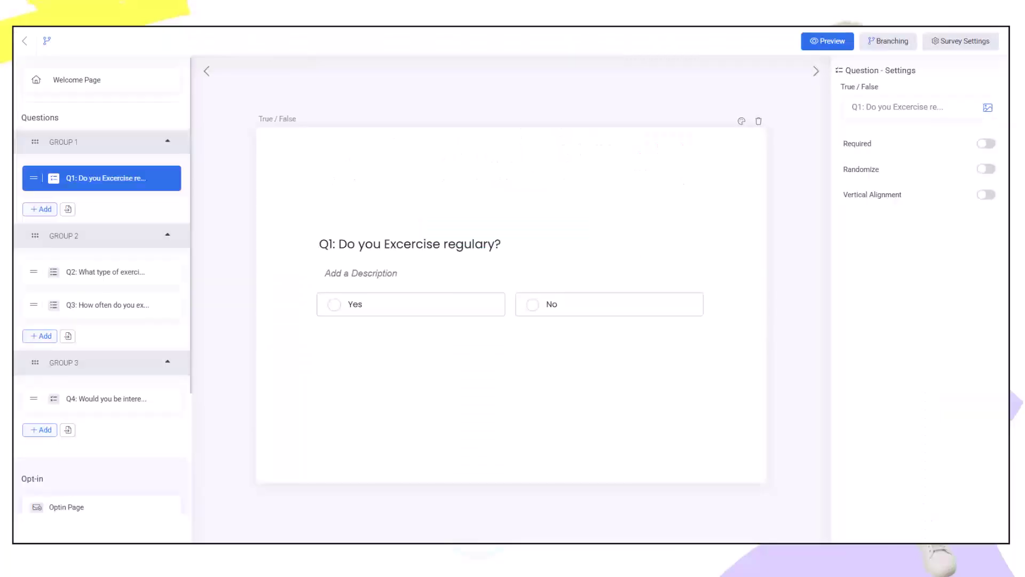
Exit the survey builder and return to the Zenler dashboard.
click(30, 40)
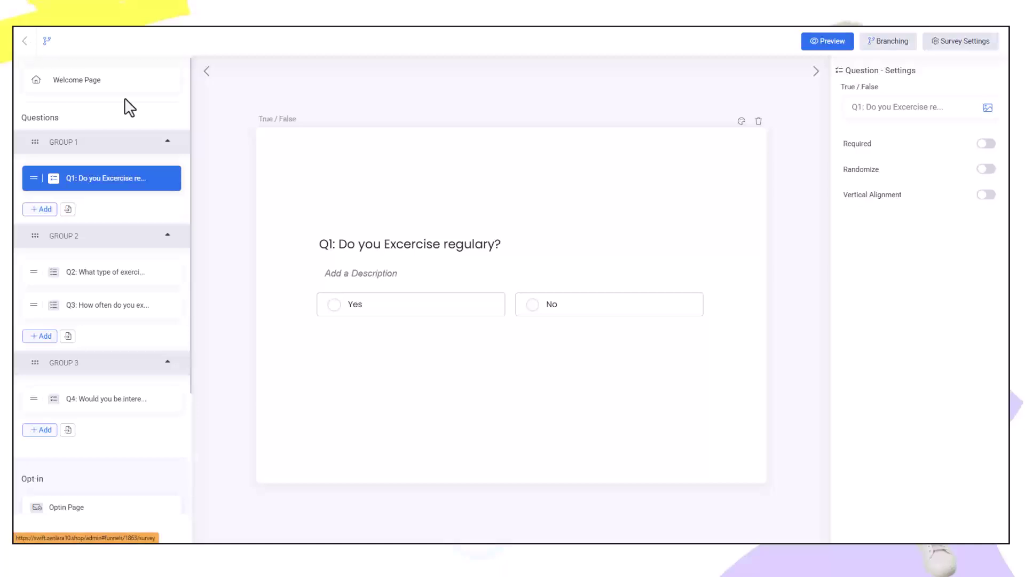